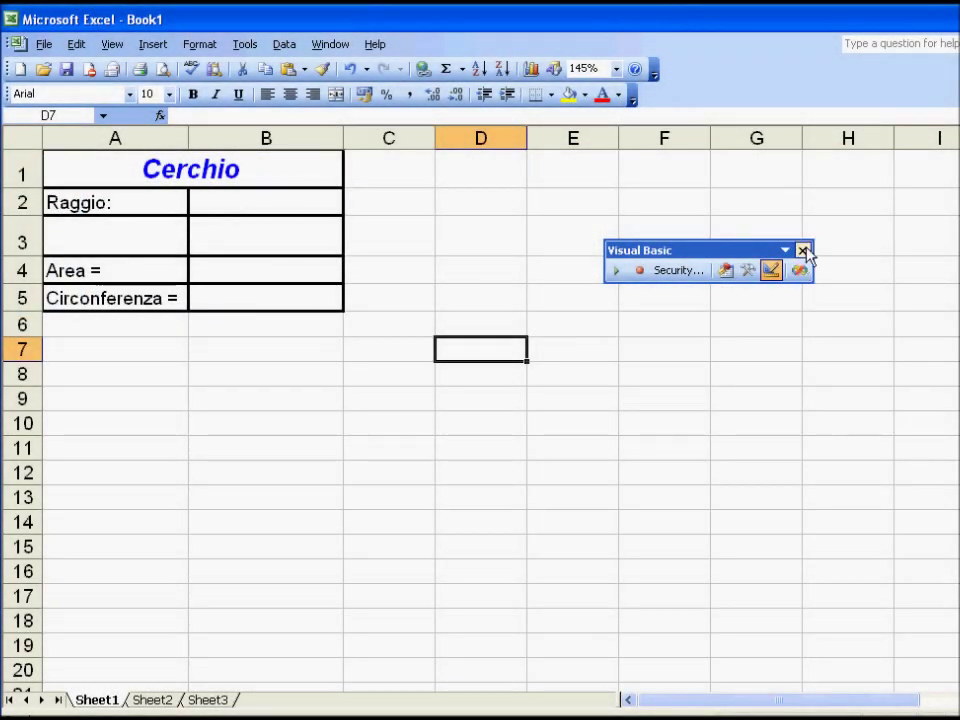
# - Show the Visual Basic toolbar and draw a command button across cells A3:B3 from the Control Toolbox
pyautogui.click(802, 251)
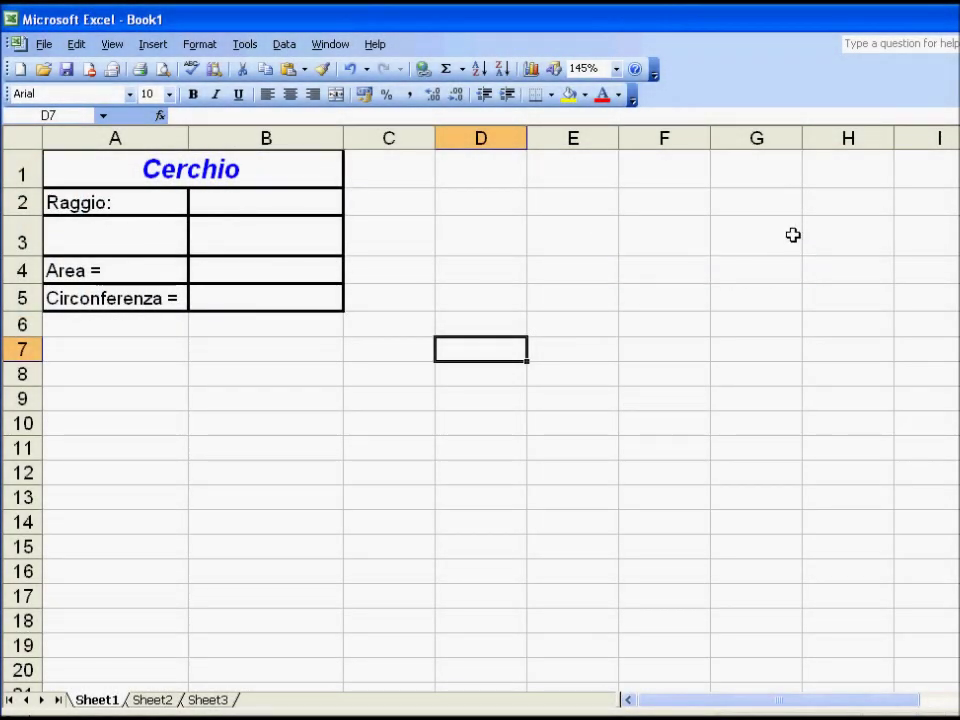
pyautogui.rightClick(723, 77)
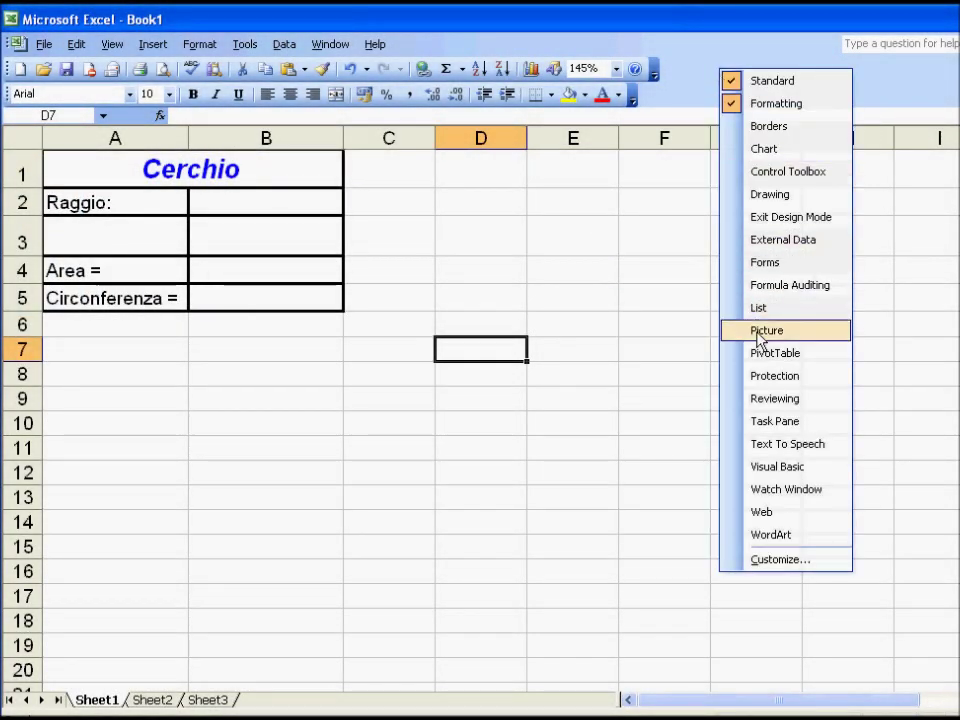
pyautogui.click(791, 474)
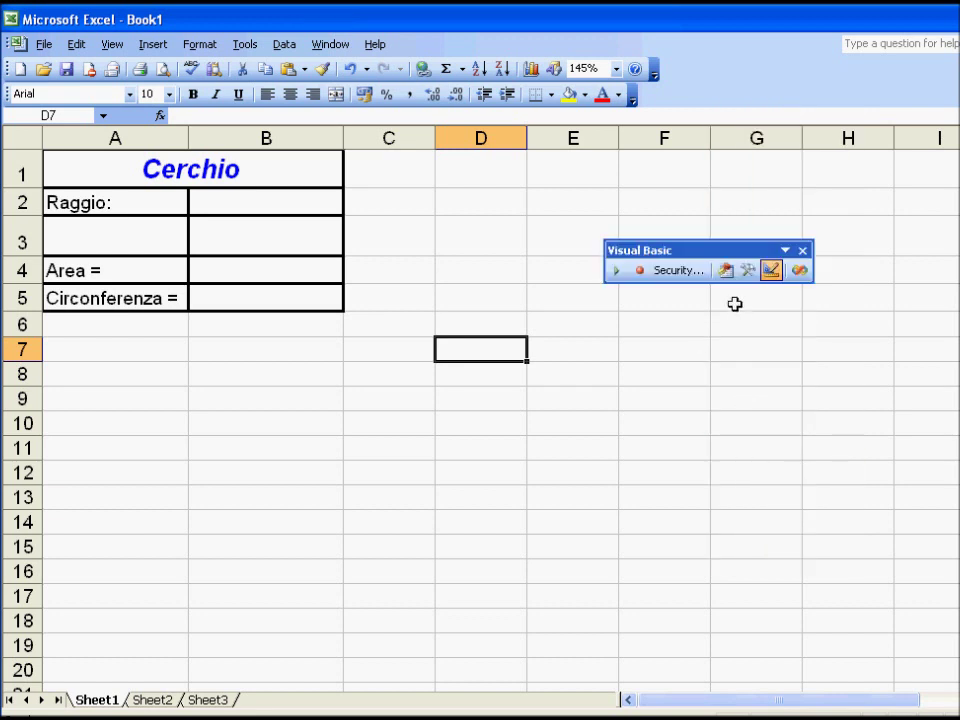
pyautogui.click(748, 271)
pyautogui.click(437, 357)
pyautogui.moveTo(47, 221); pyautogui.dragTo(330, 253)
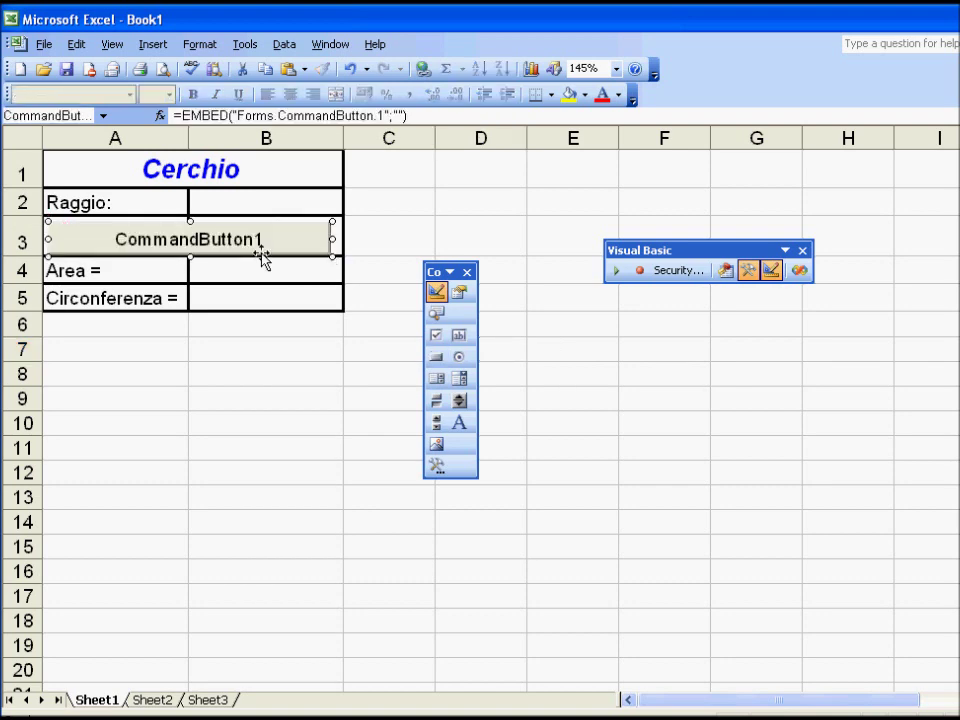
# - In the button's Properties, set Name to cmdCerchio and Caption to ..calcola..
pyautogui.rightClick(204, 232)
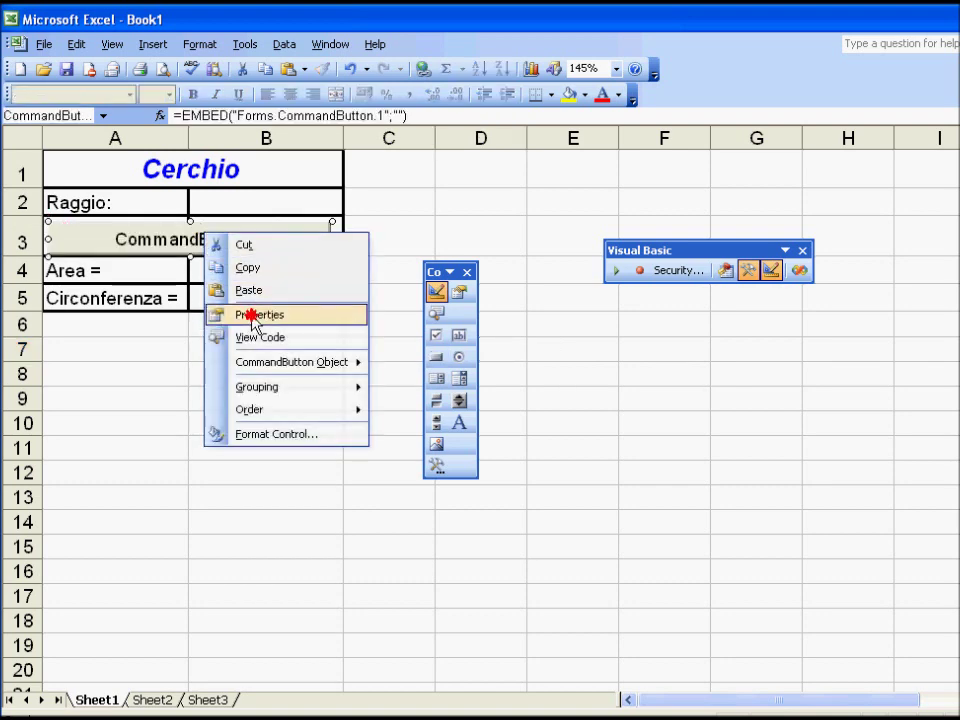
pyautogui.click(253, 316)
pyautogui.click(440, 292)
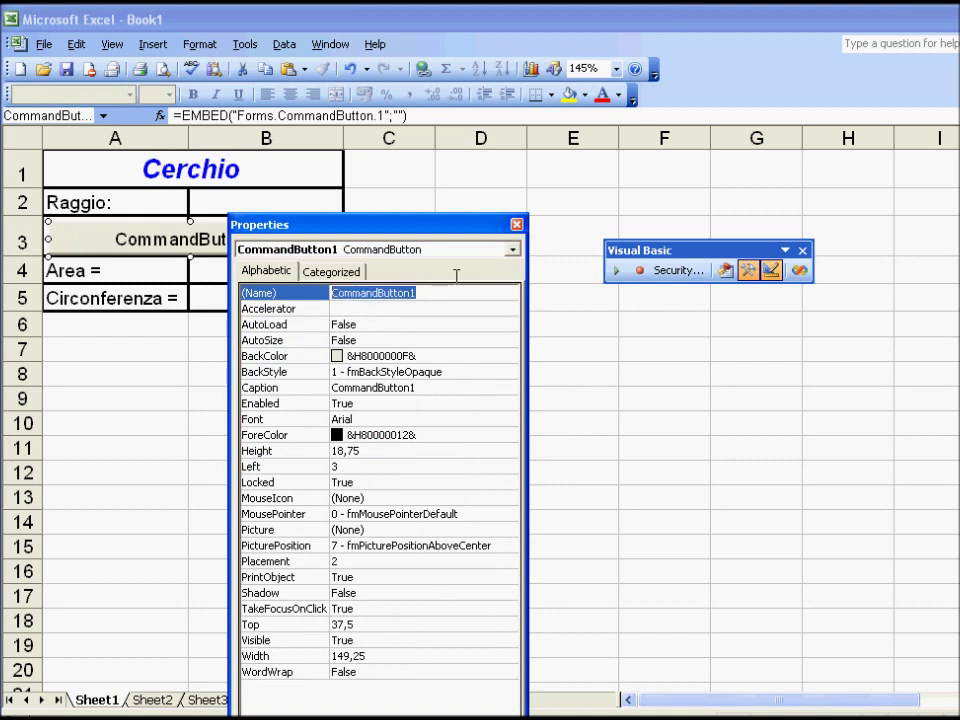
pyautogui.write('cmdCerchio')
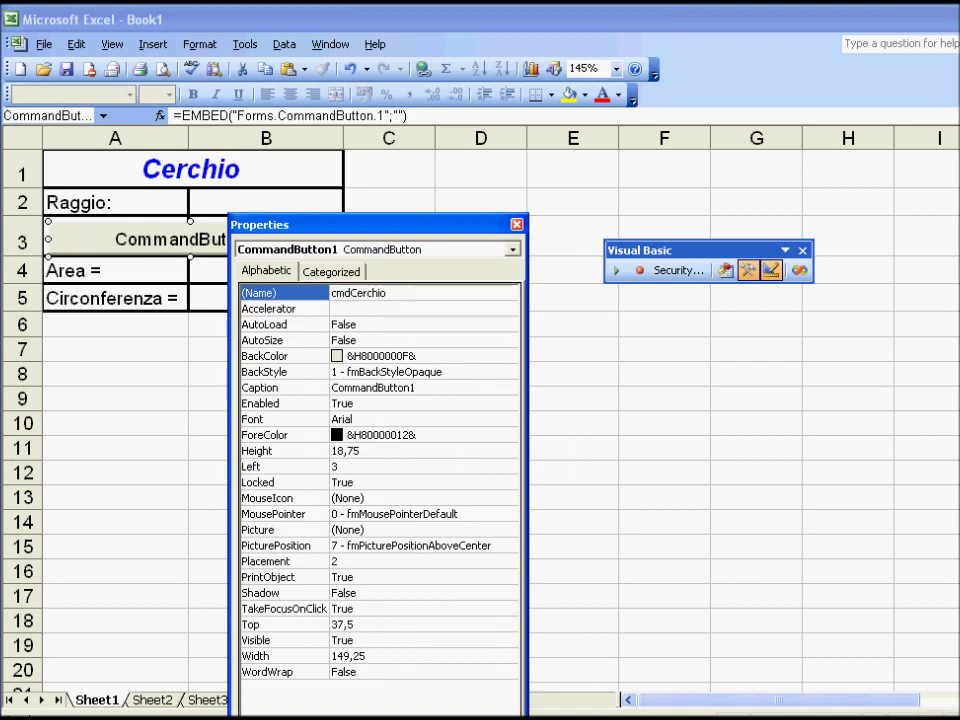
pyautogui.click(439, 388)
pyautogui.click(439, 388)
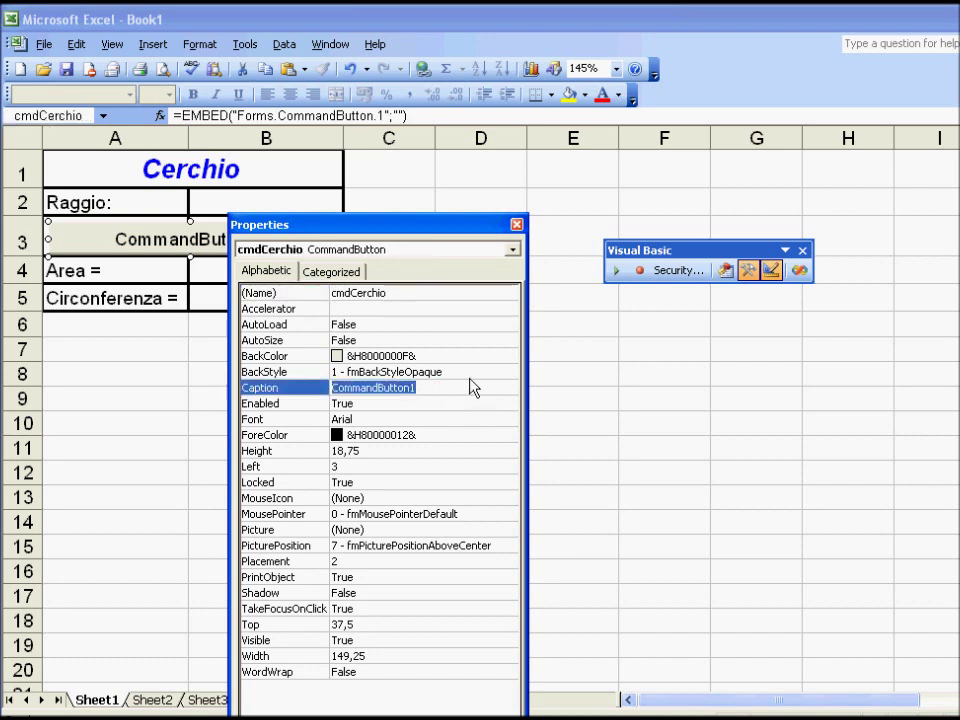
pyautogui.write('..calcola..')
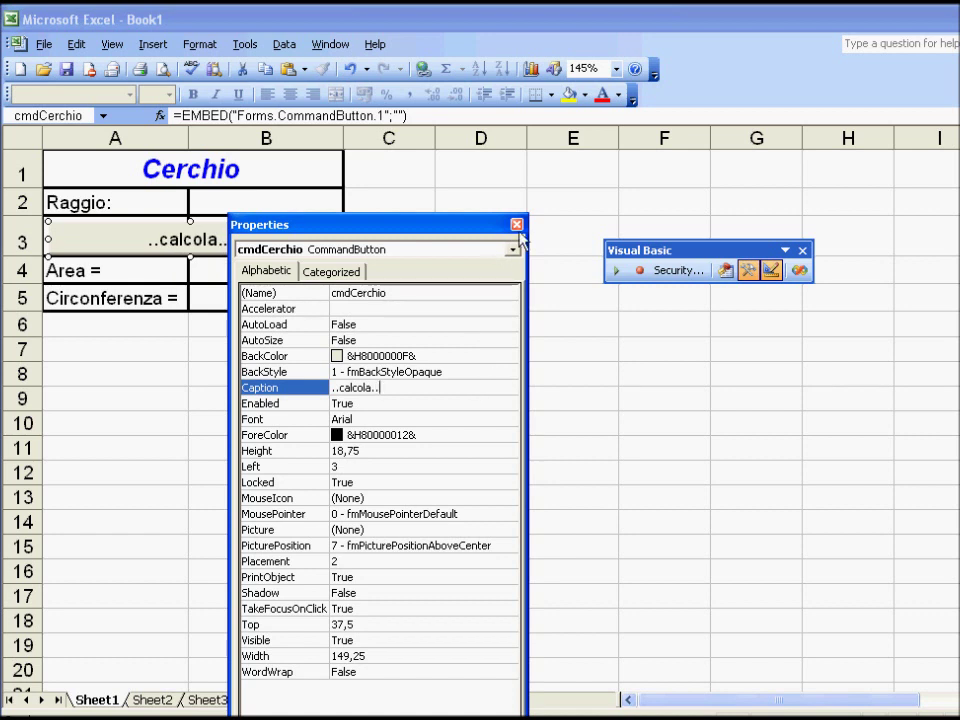
# - Set the button's BackColor to Highlight and ForeColor to Button Face
pyautogui.click(478, 356)
pyautogui.click(511, 357)
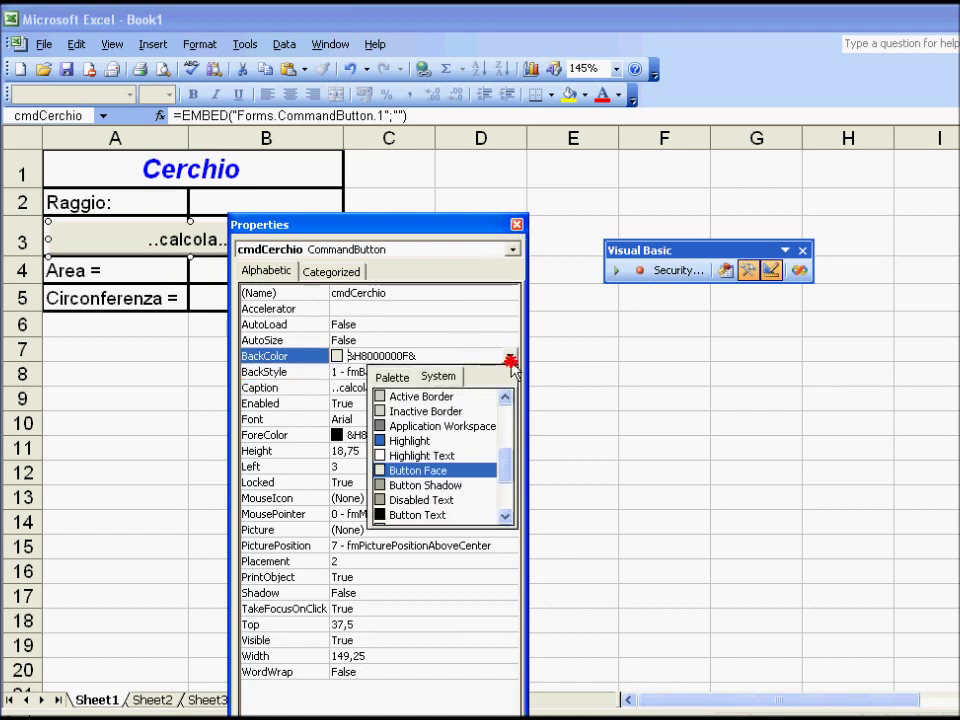
pyautogui.click(429, 440)
pyautogui.click(493, 437)
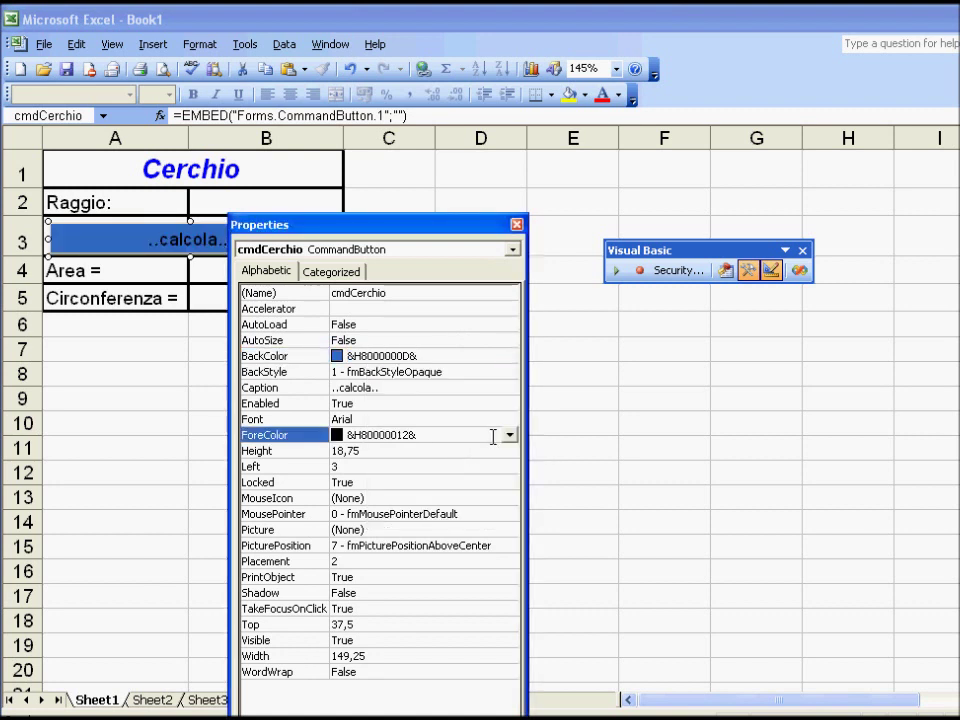
pyautogui.click(510, 435)
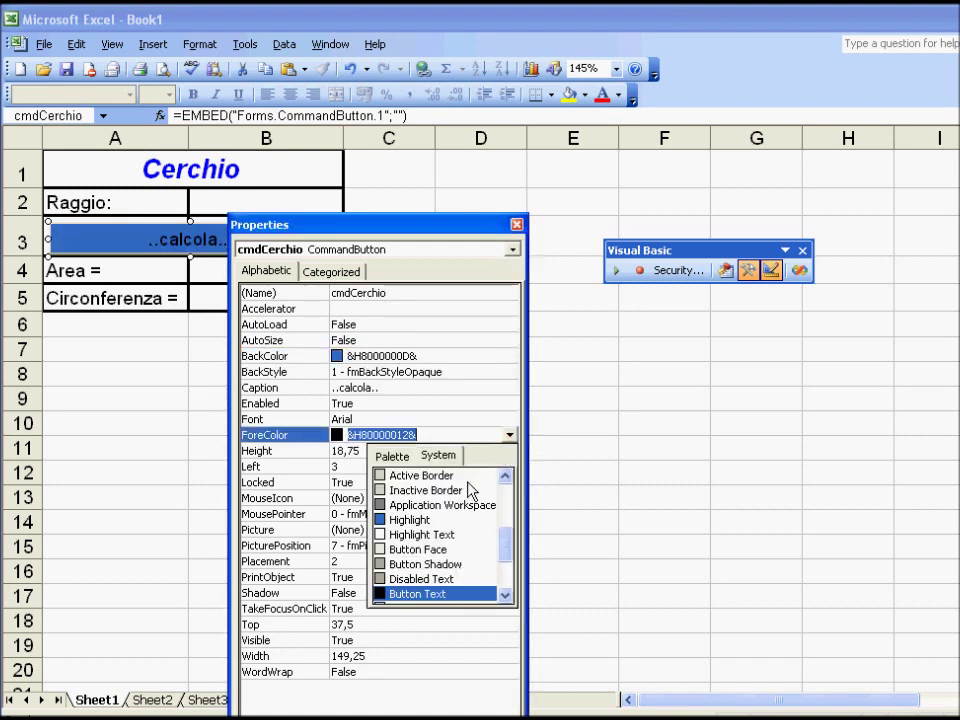
pyautogui.click(440, 549)
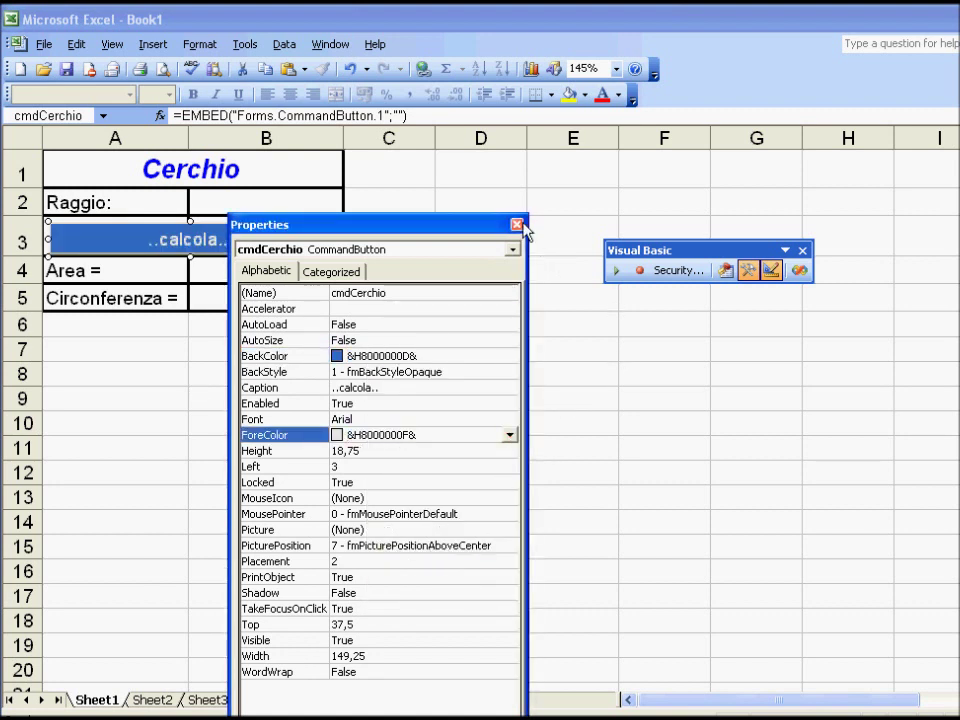
pyautogui.click(516, 224)
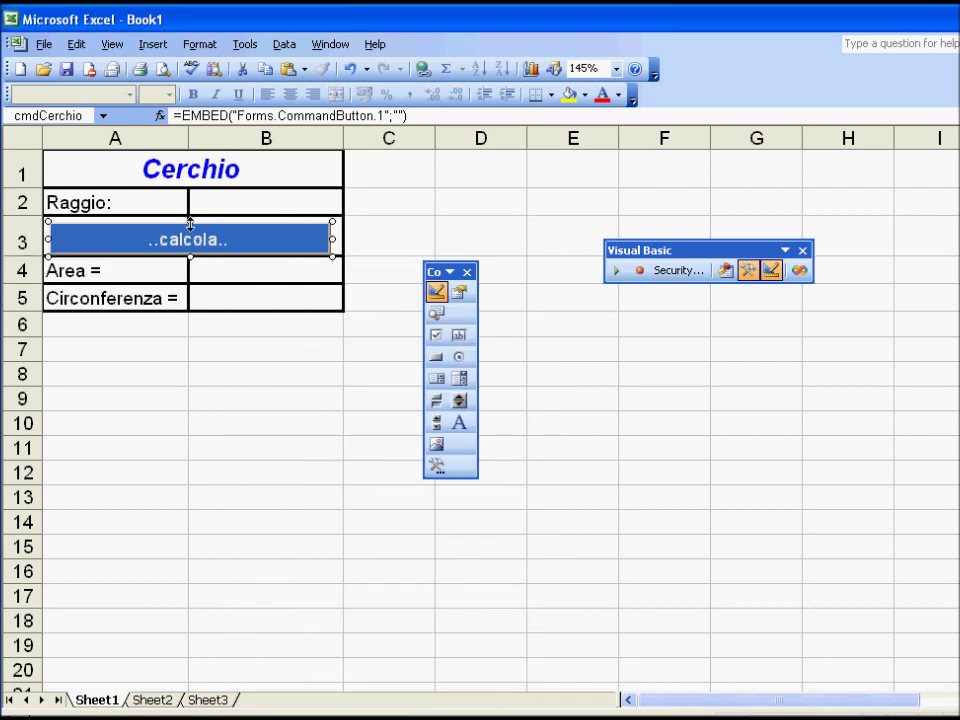
# - Make the button slightly taller, then cut the old cmdCalcolaCerchio_Click code and Option Explicit from its module
pyautogui.moveTo(190, 221); pyautogui.dragTo(190, 214)
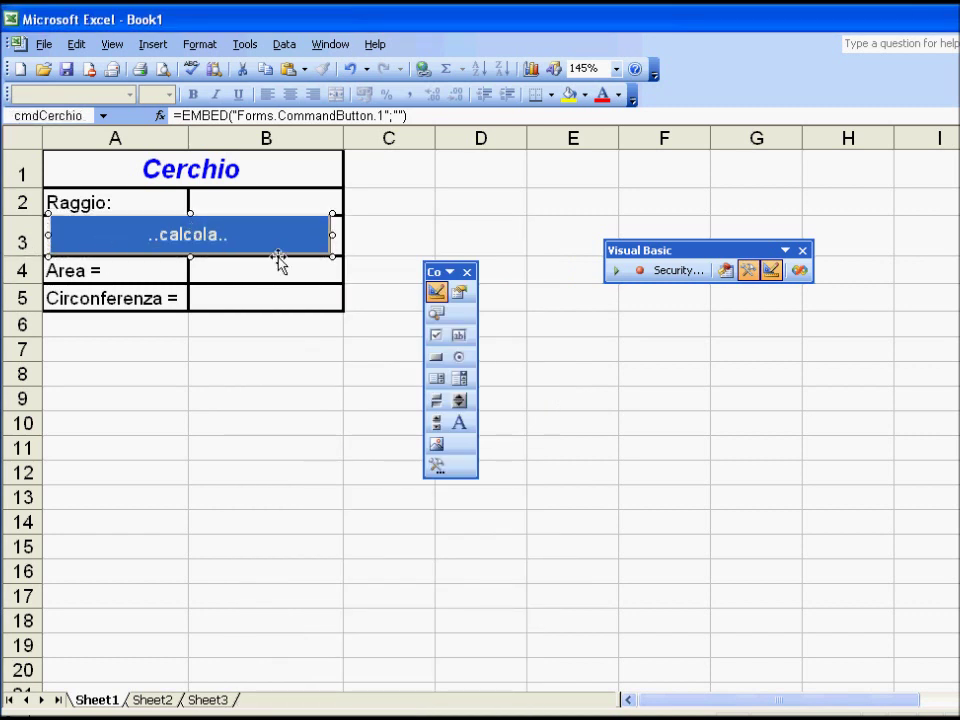
pyautogui.click(379, 250)
pyautogui.doubleClick(290, 250)
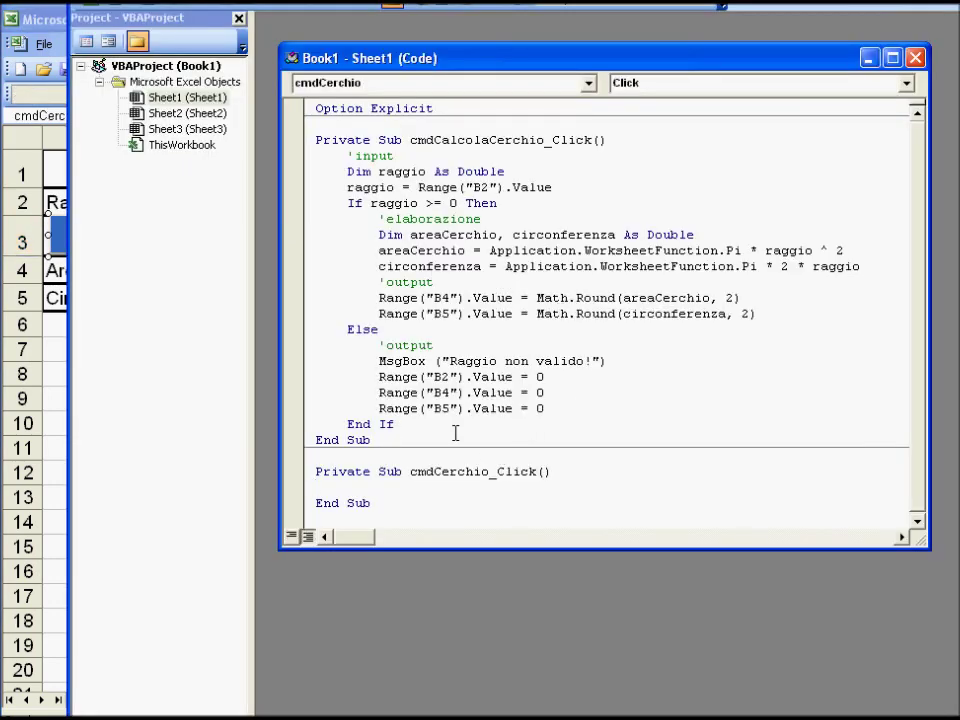
pyautogui.moveTo(420, 441); pyautogui.dragTo(185, 22)
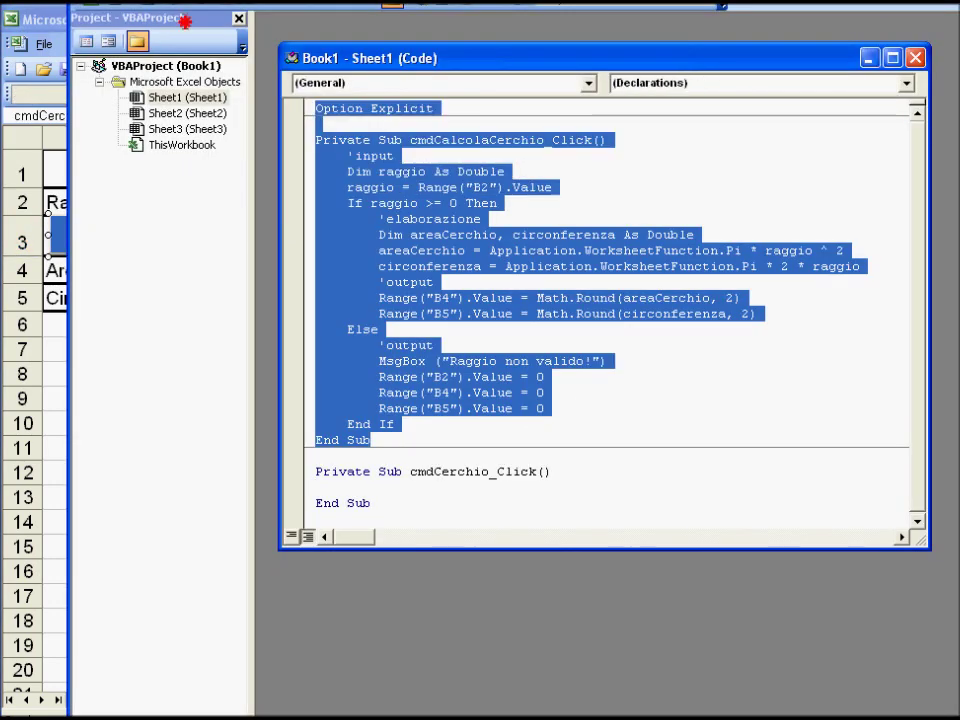
pyautogui.rightClick(360, 170)
pyautogui.click(378, 179)
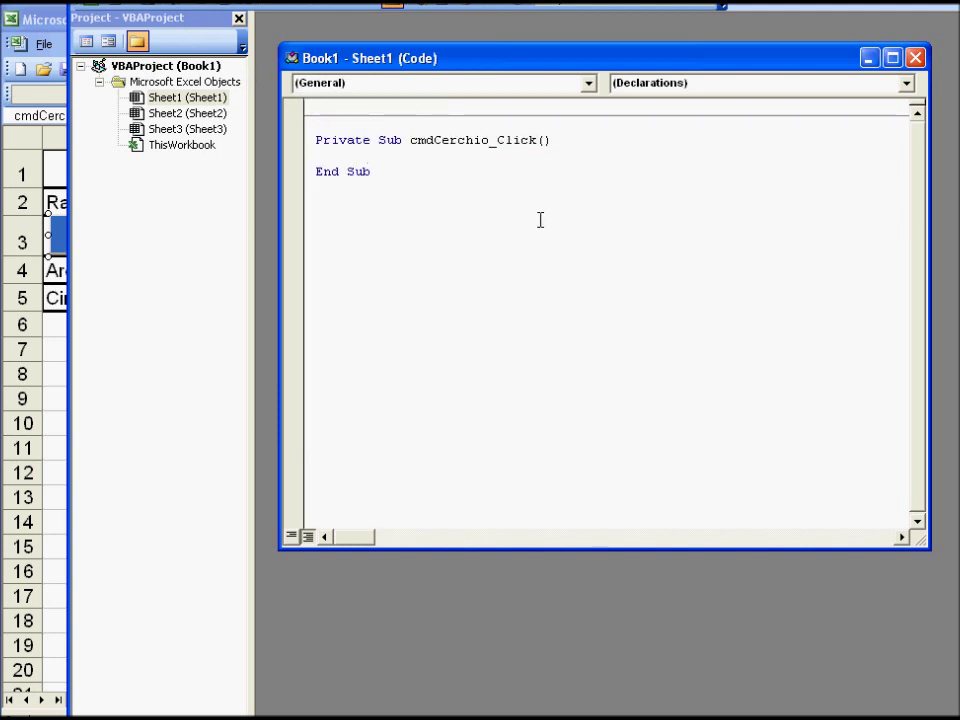
# - Add Option Explicit at the top and the 'input and 'elaborazione comments in cmdCerchio_Click
pyautogui.write('option explicit')
pyautogui.press('Down')
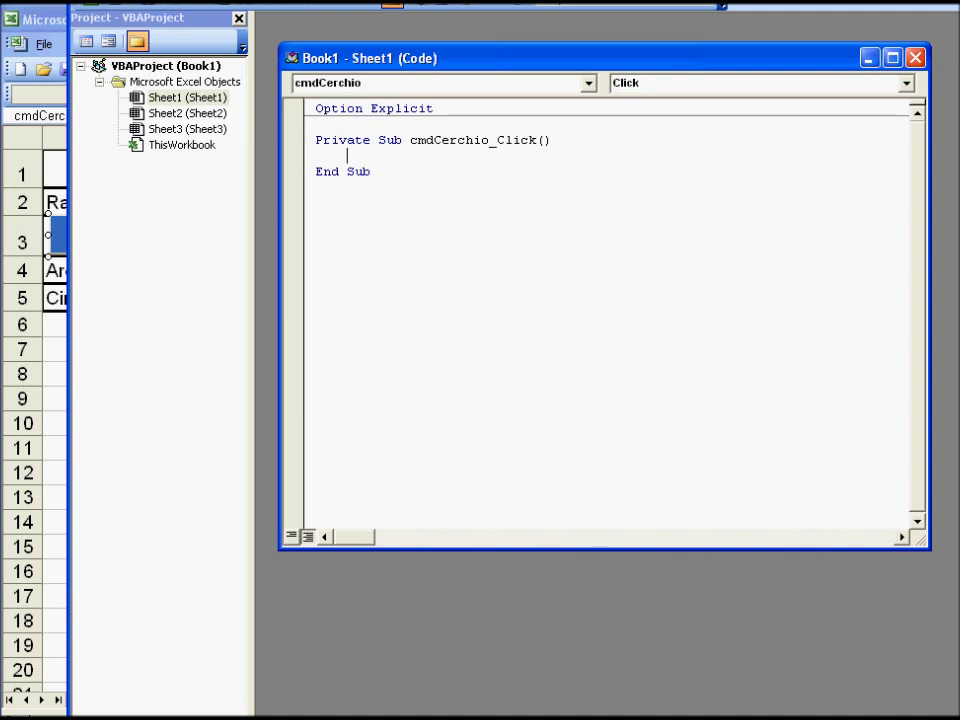
pyautogui.write('inop')
pyautogui.press('BackSpace')
pyautogui.press('BackSpace')
pyautogui.write('ut')
pyautogui.press('Return')
pyautogui.press('Return')
pyautogui.write('elaborazione')
pyautogui.press('Return')
pyautogui.press('Return')
# - Add the 'output comment and declare Dim raggio As Double
pyautogui.write("'outpu")
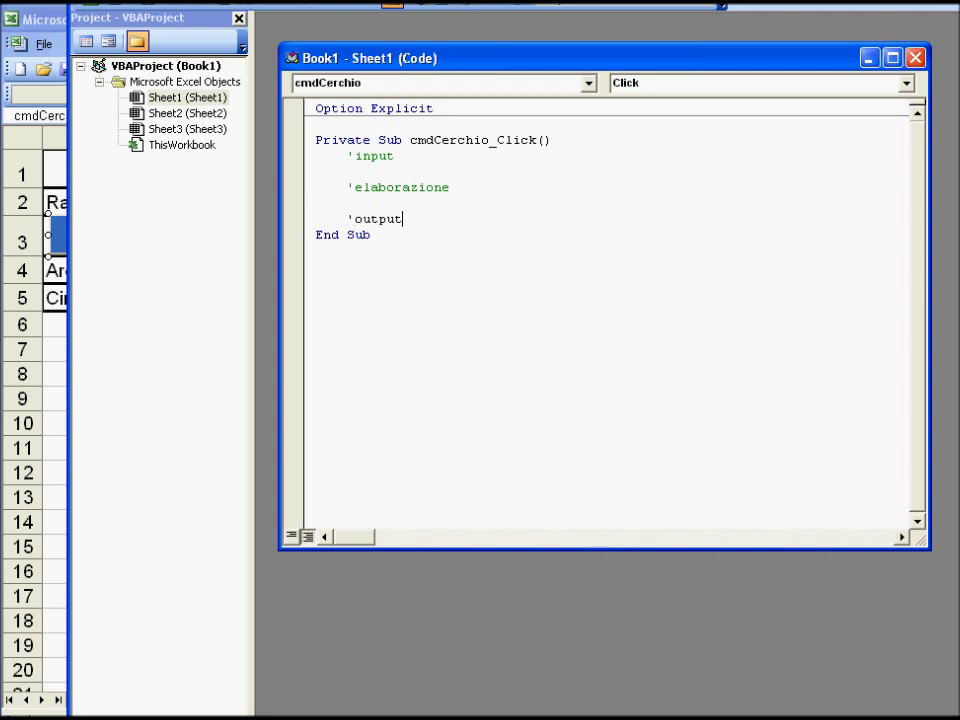
pyautogui.press('Return')
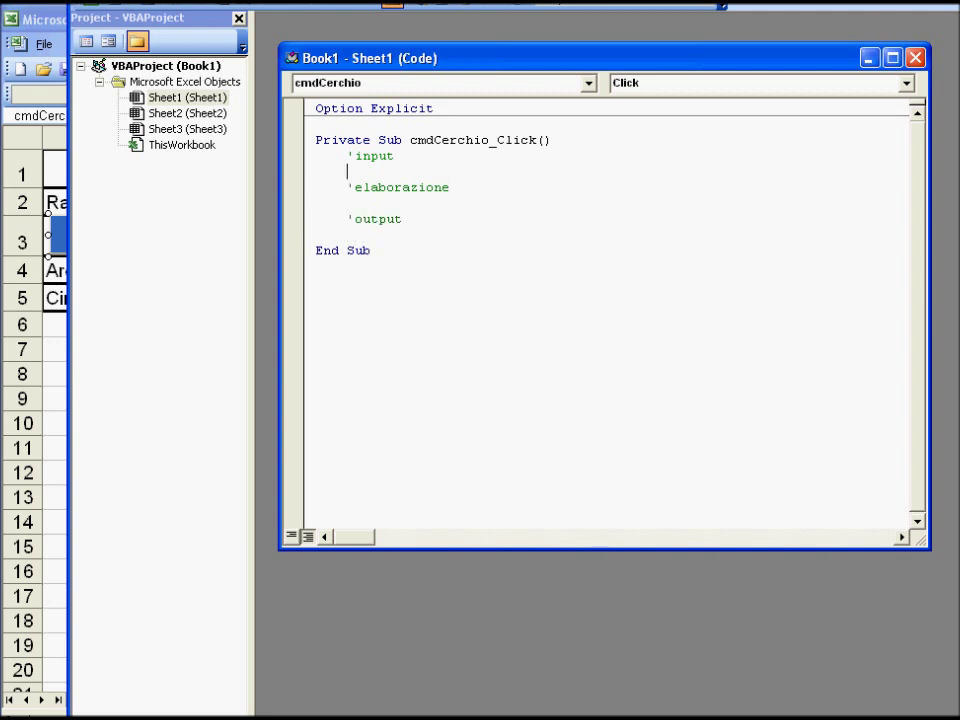
pyautogui.write('dim ')
pyautogui.write('aggio as dou')
pyautogui.press('Tab')
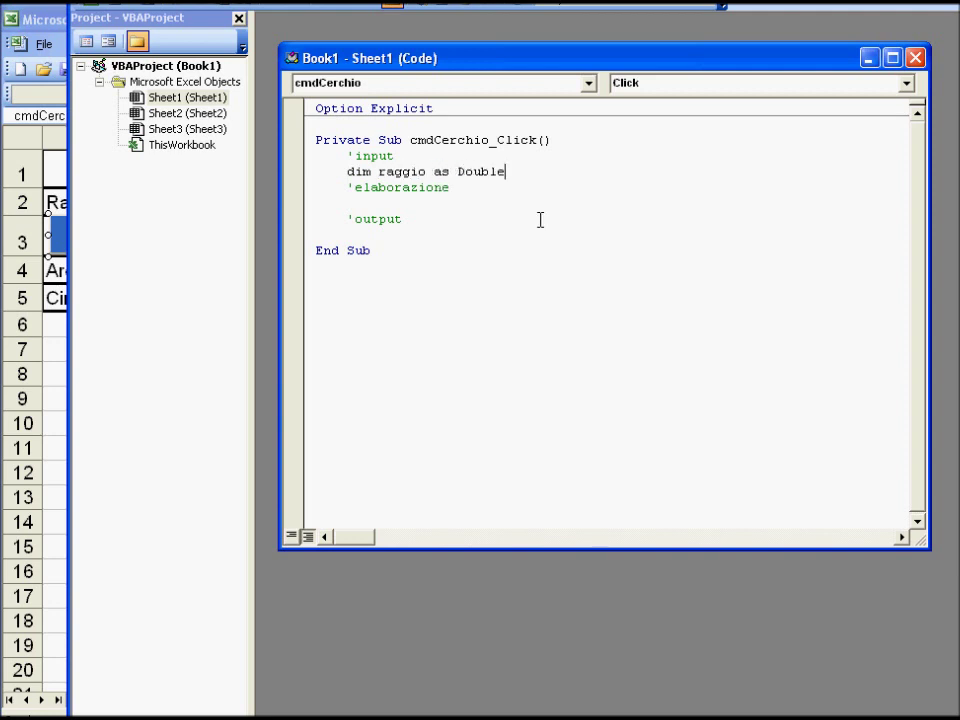
pyautogui.press('Return')
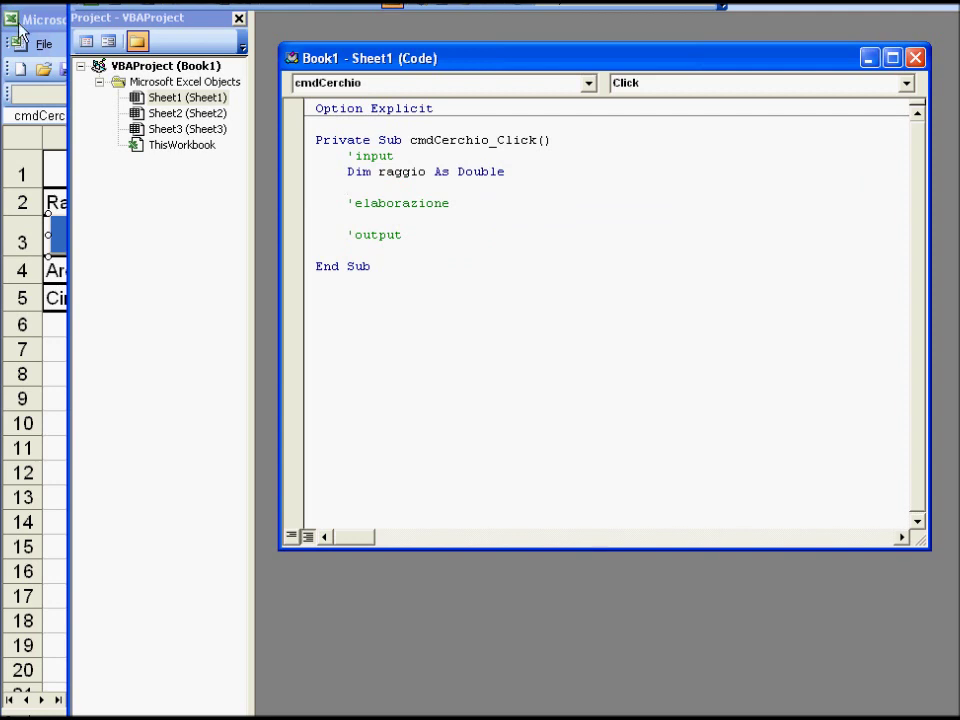
# - Make rows 2 and 3 taller, fit the ..calcola.. button inside row 3, and reopen its code
pyautogui.click(17, 42)
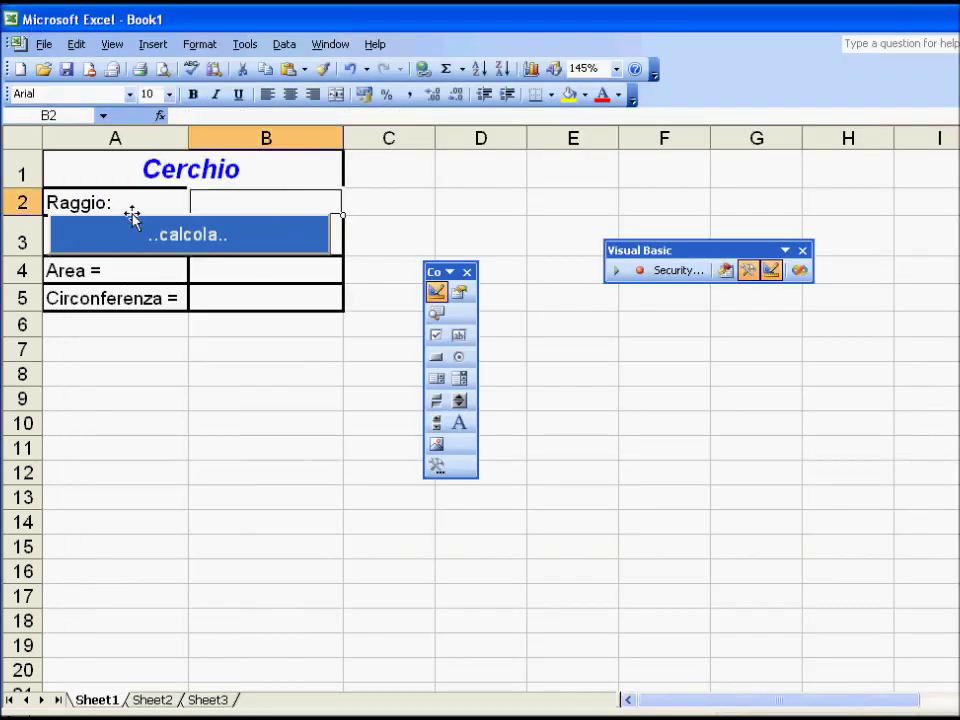
pyautogui.moveTo(8, 215); pyautogui.dragTo(8, 223)
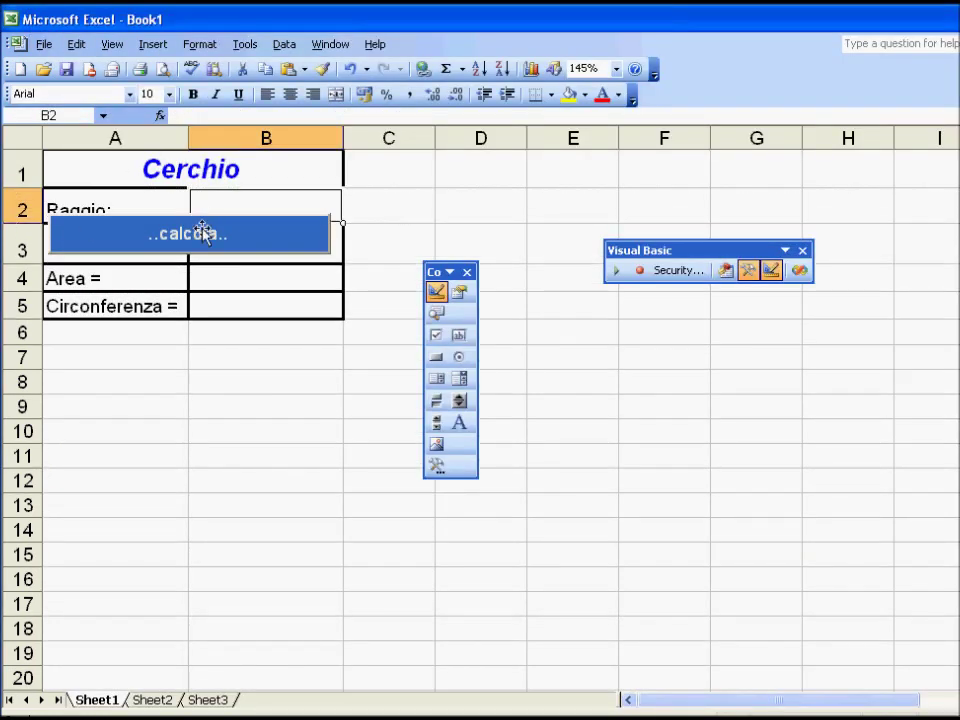
pyautogui.click(200, 233)
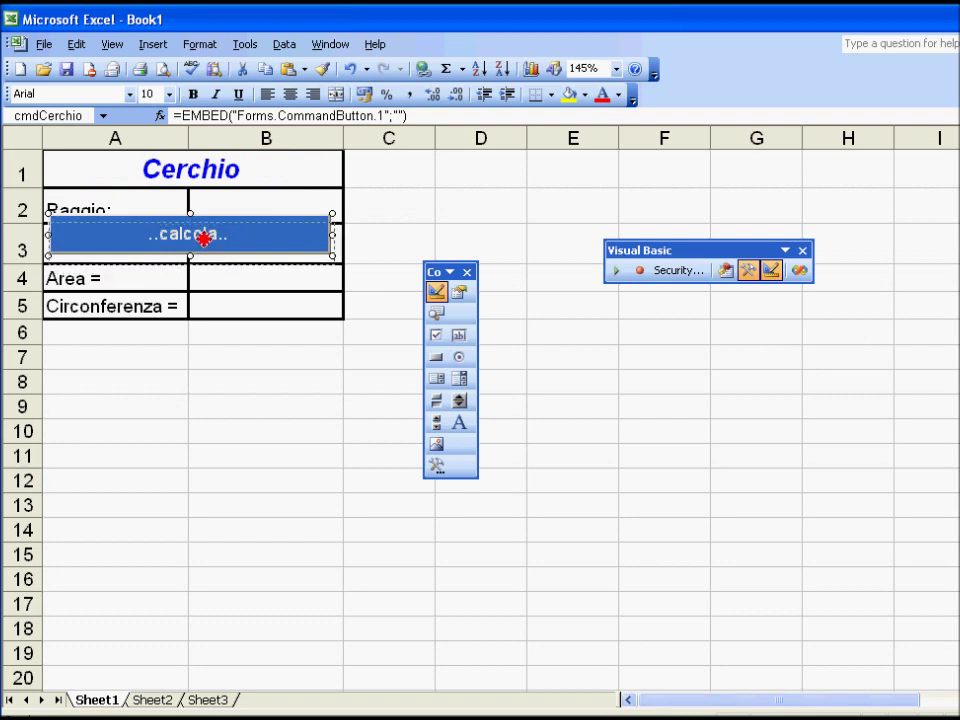
pyautogui.moveTo(204, 242); pyautogui.dragTo(203, 241)
pyautogui.moveTo(28, 260); pyautogui.dragTo(28, 267)
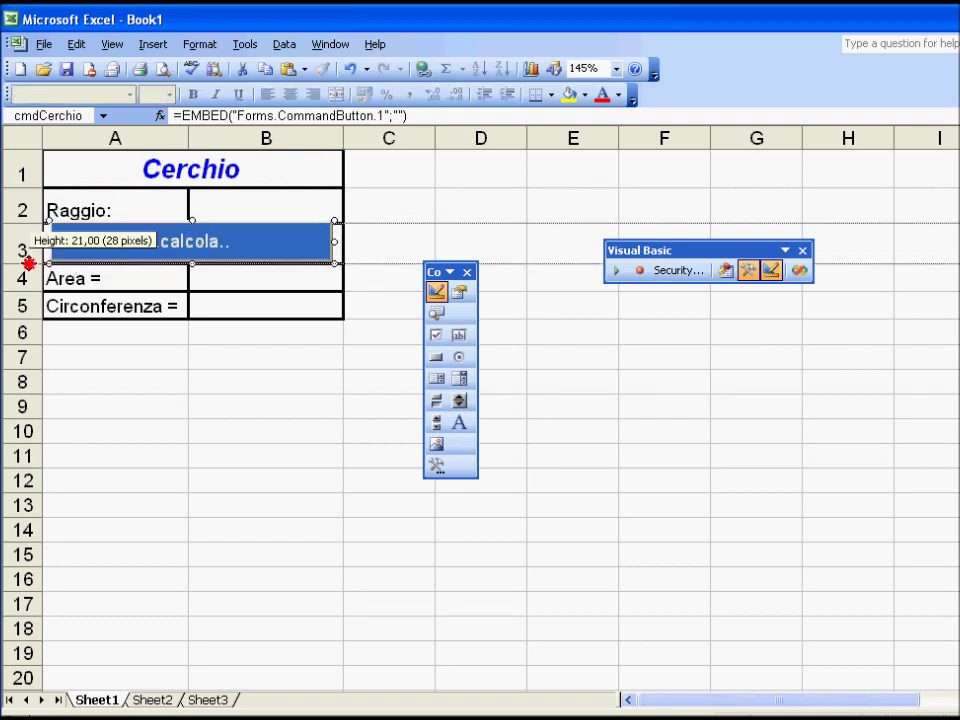
pyautogui.click(251, 198)
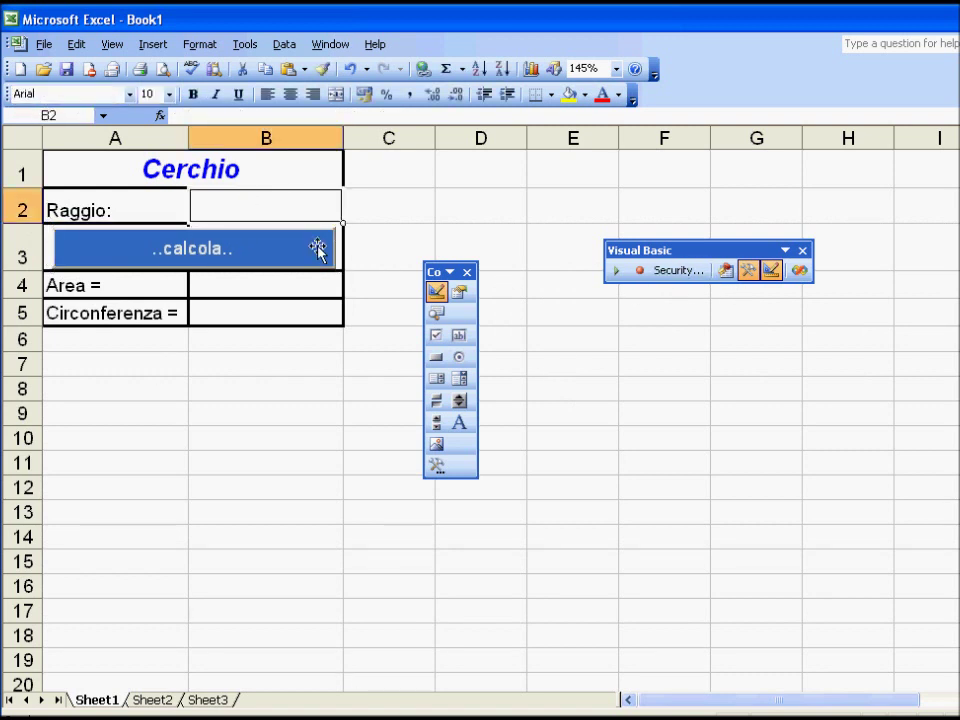
pyautogui.doubleClick(291, 264)
pyautogui.click(381, 183)
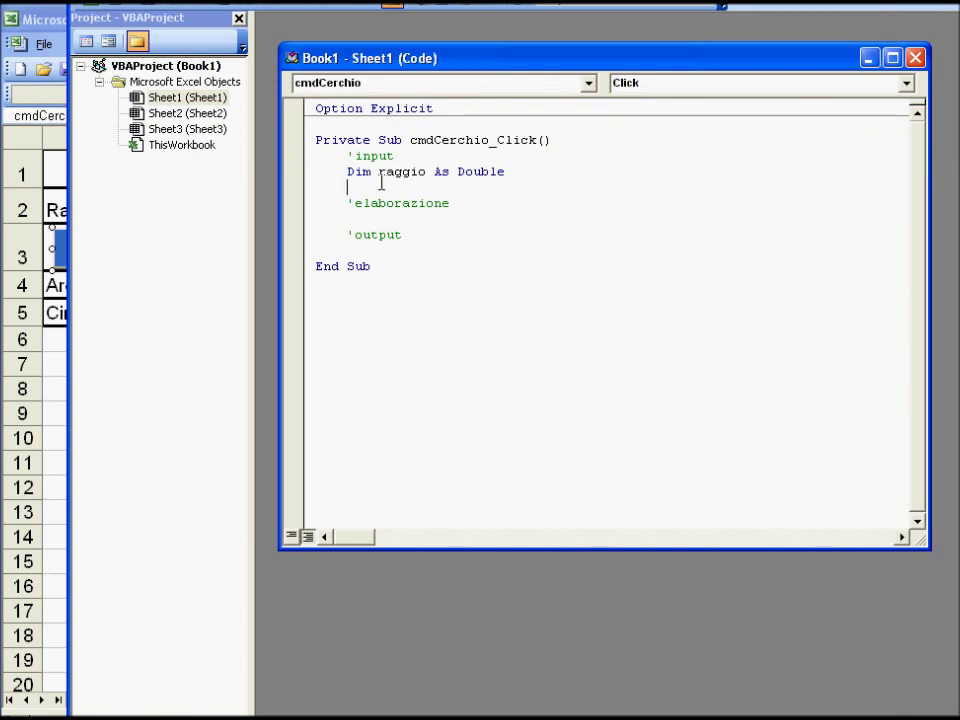
# - Assign raggio = Range("B2").Value
pyautogui.write('range')
pyautogui.write('("B2')
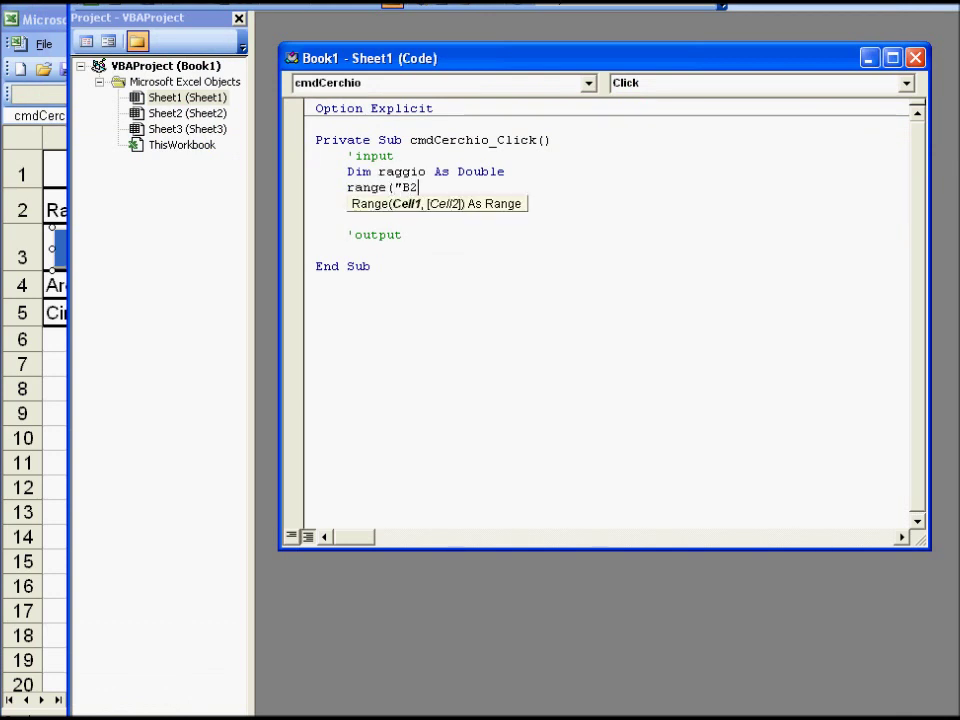
pyautogui.write('")')
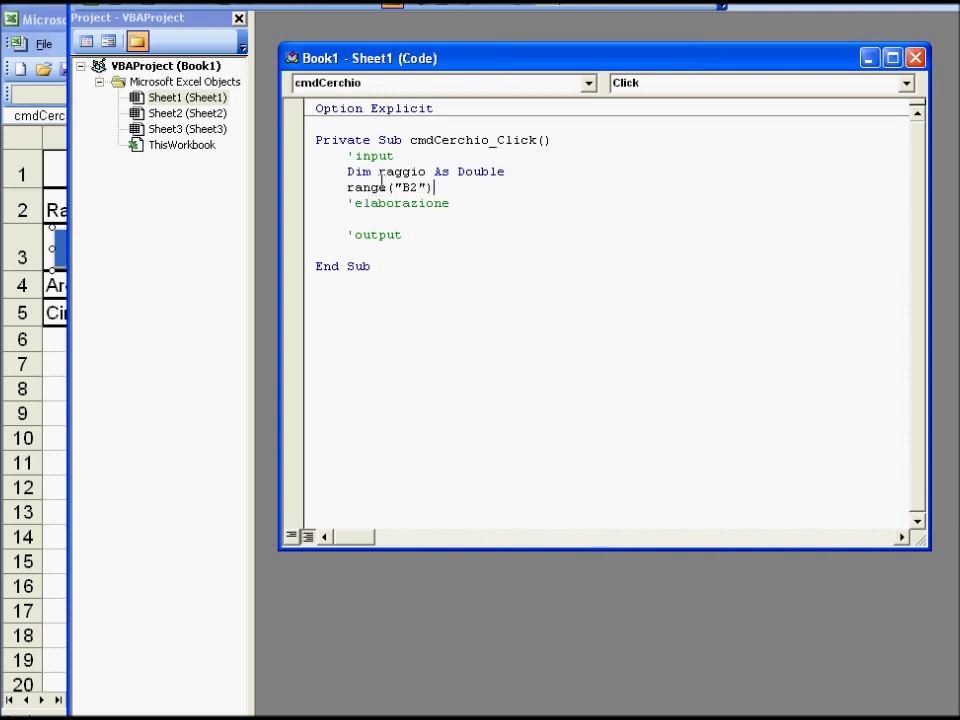
pyautogui.write('.')
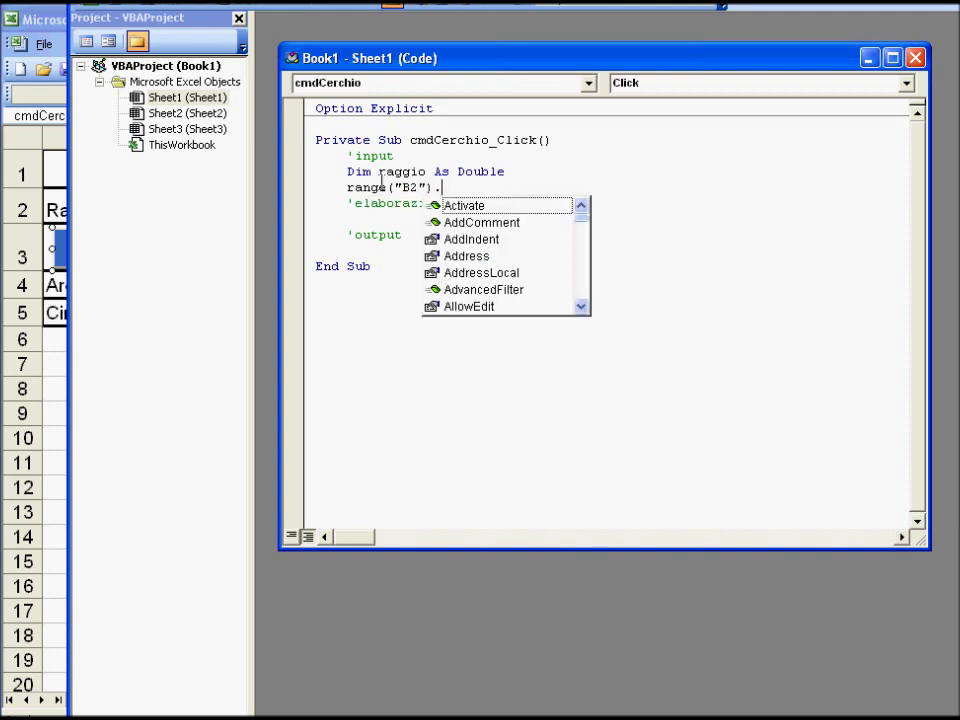
pyautogui.write('value')
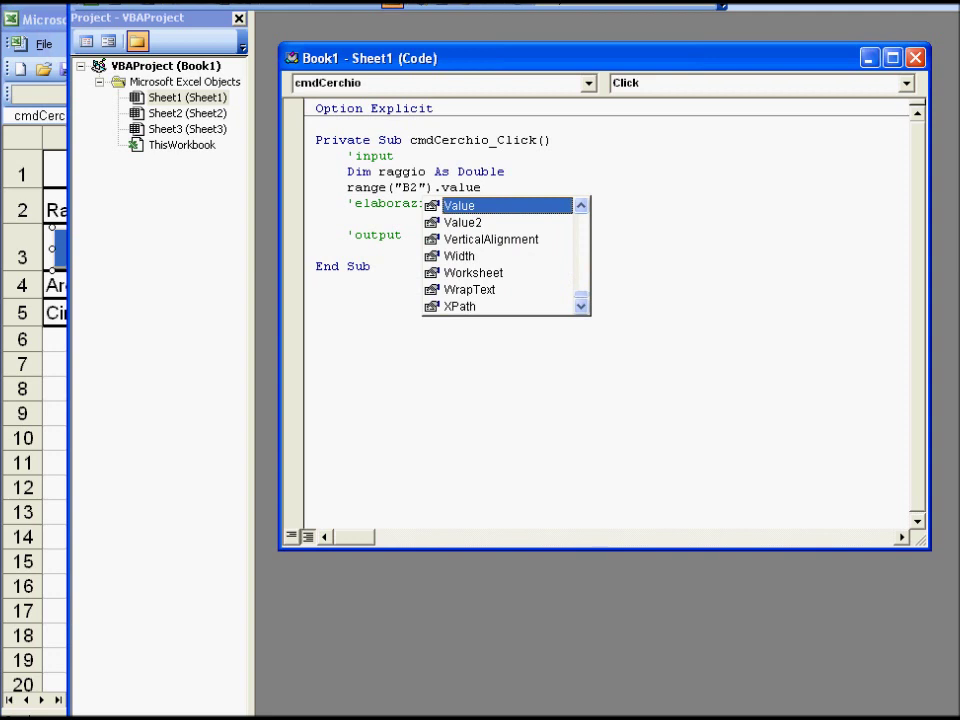
pyautogui.press('Tab')
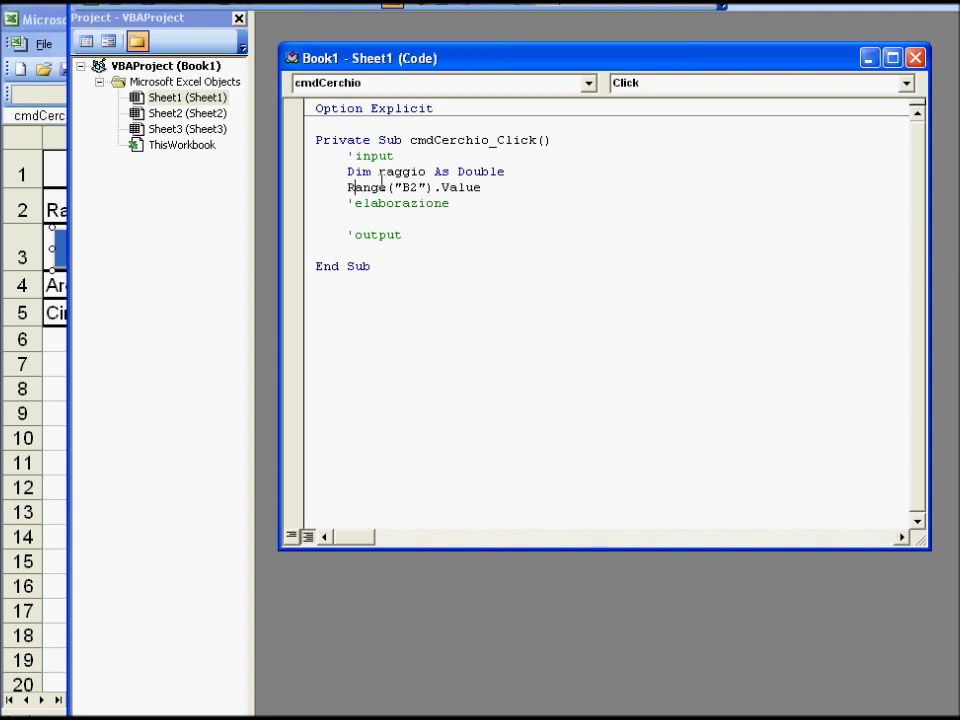
pyautogui.click(347, 187)
pyautogui.write('raggio =')
pyautogui.press('Down')
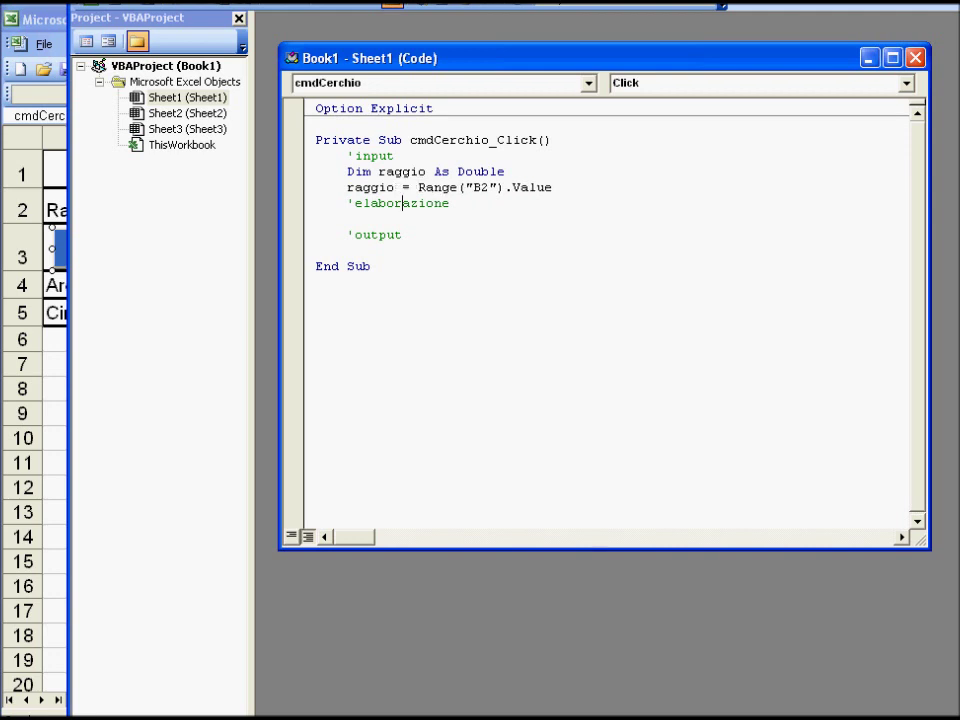
# - Declare Dim areaCerchio, circonferenza As Double
pyautogui.write('dim ')
pyautogui.write('areaCerchio, c')
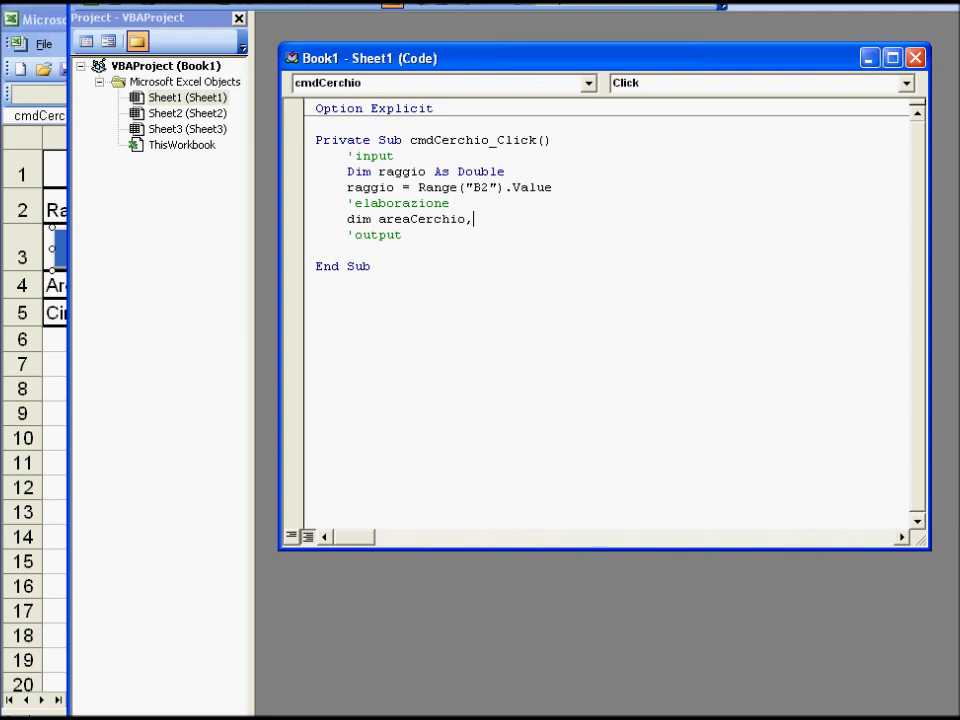
pyautogui.write('irconferenza as dp')
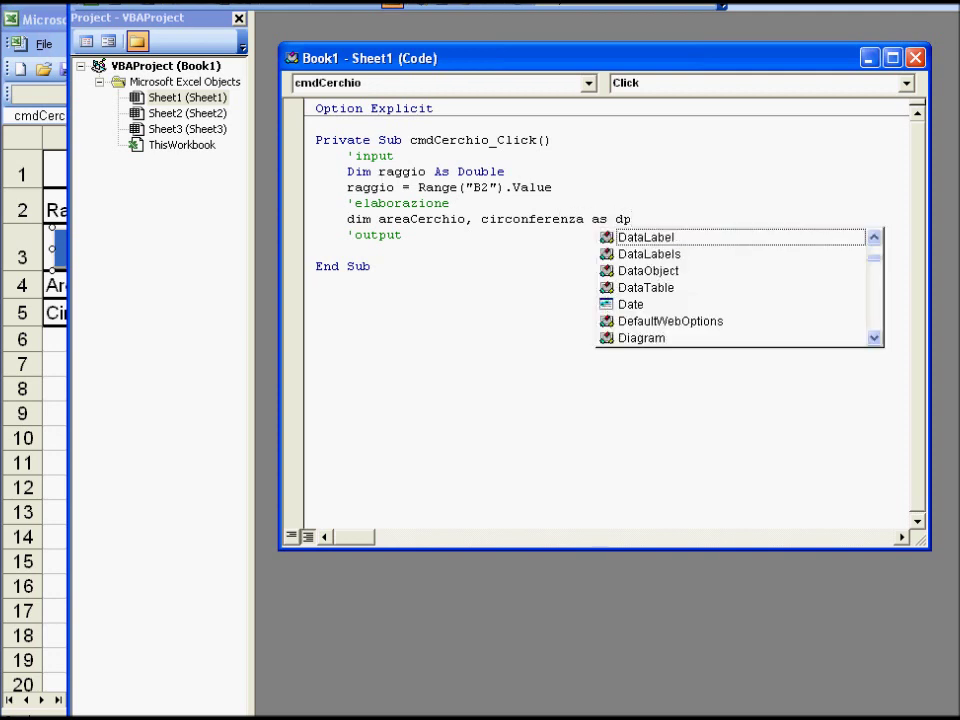
pyautogui.press('BackSpace')
pyautogui.write('ou')
pyautogui.press('Tab')
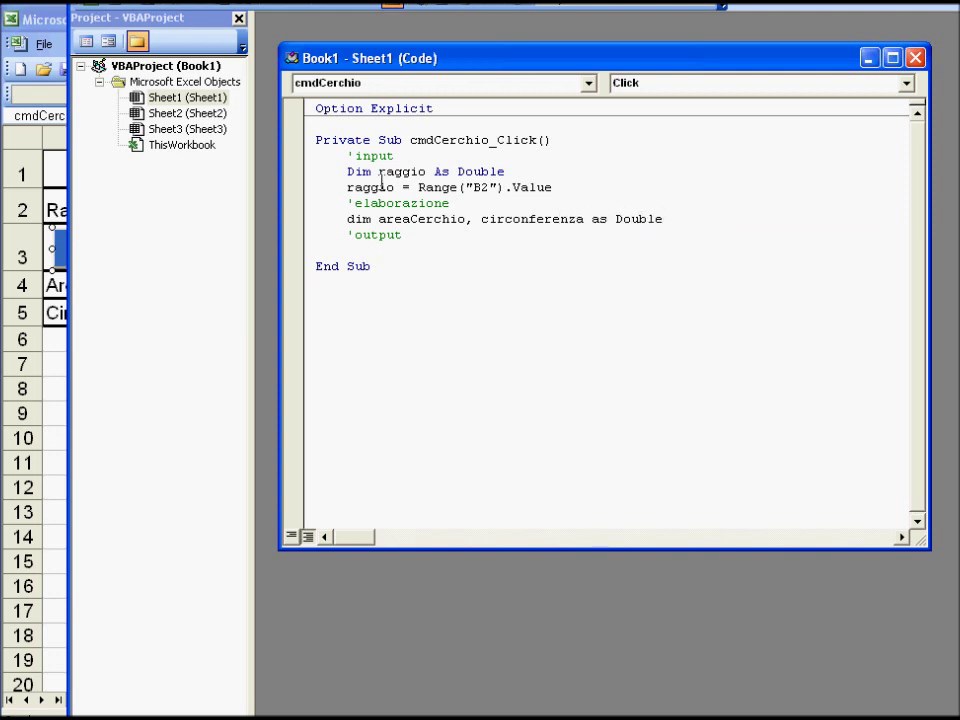
pyautogui.press('Return')
# - Write areaCerchio = Application.WorksheetFunction.Pi * raggio ^ 2
pyautogui.write('areacerchioo')
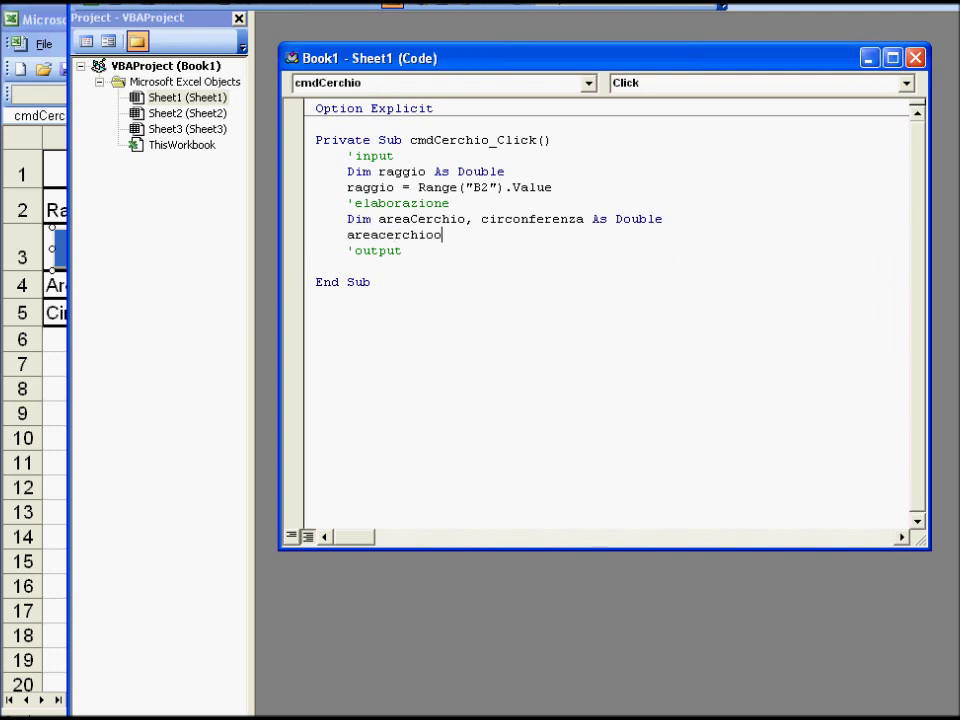
pyautogui.press('BackSpace')
pyautogui.write(' = application.')
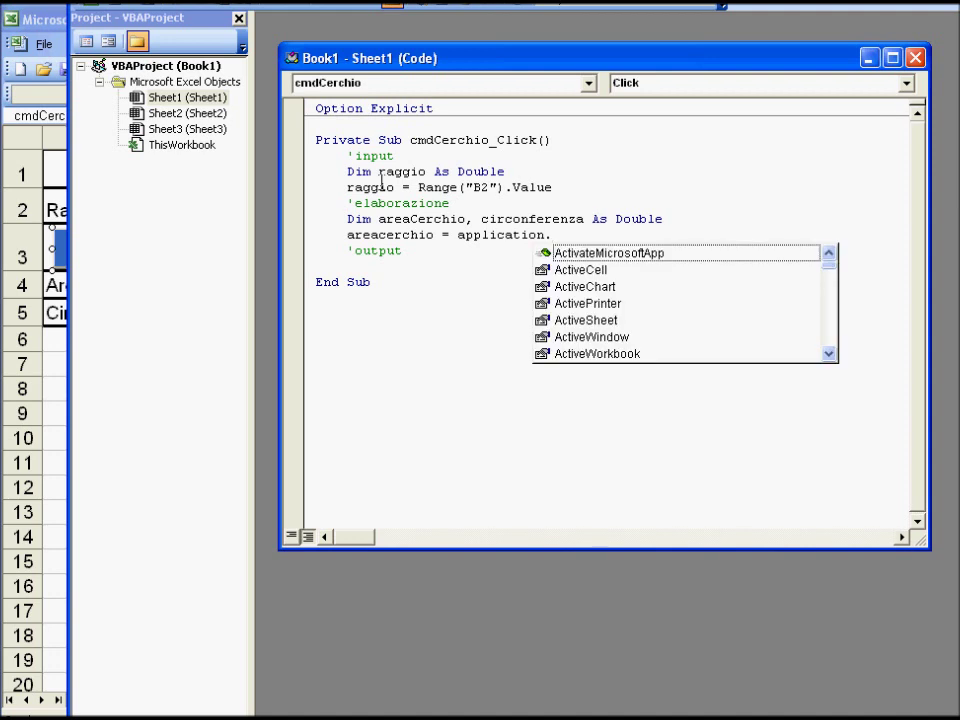
pyautogui.write('w')
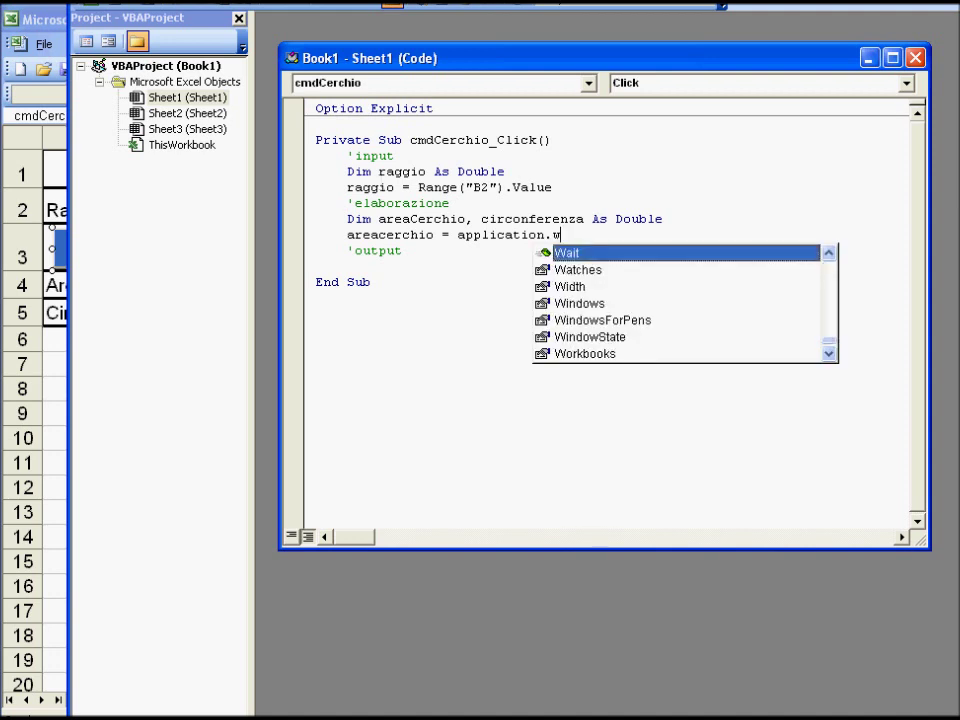
pyautogui.write('o')
pyautogui.press('Down')
pyautogui.press('Tab')
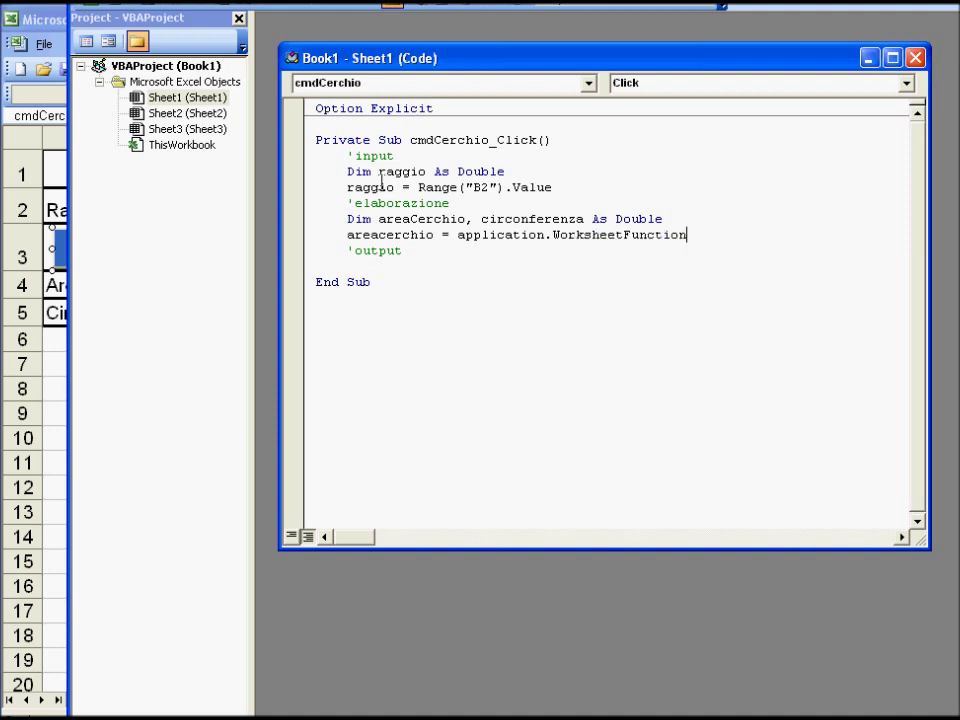
pyautogui.write('.pi')
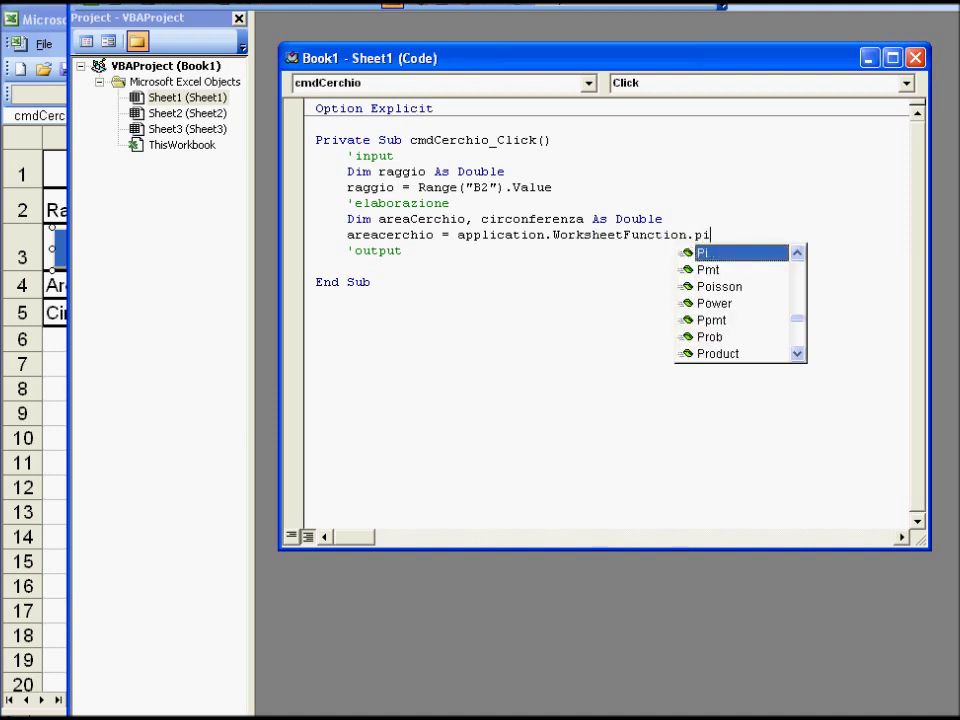
pyautogui.write('*')
pyautogui.press('BackSpace')
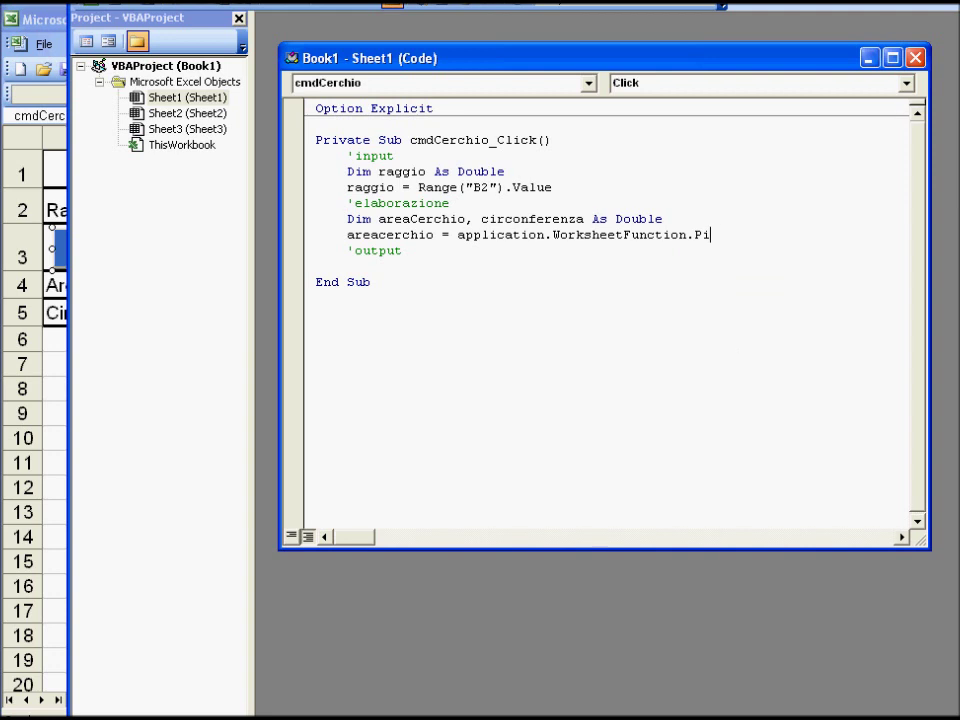
pyautogui.write('raggio ^ 2')
pyautogui.press('Down')
# - Write circonferenza = Application.WorksheetFunction.Pi * 2 * raggio
pyautogui.click(811, 235)
pyautogui.press('Return')
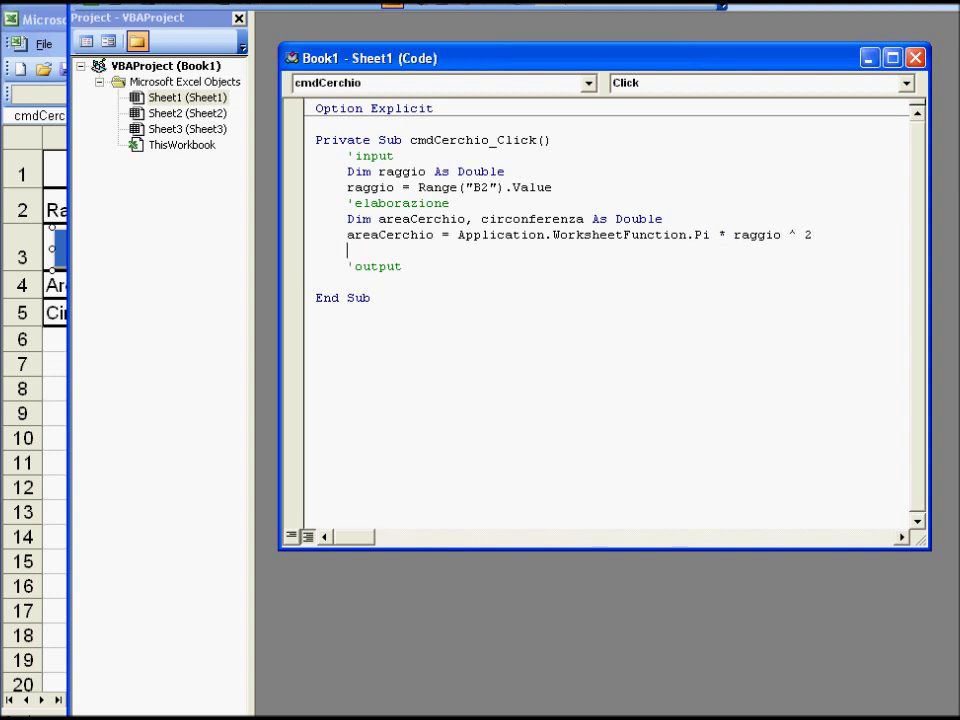
pyautogui.write('circonferenza=application.')
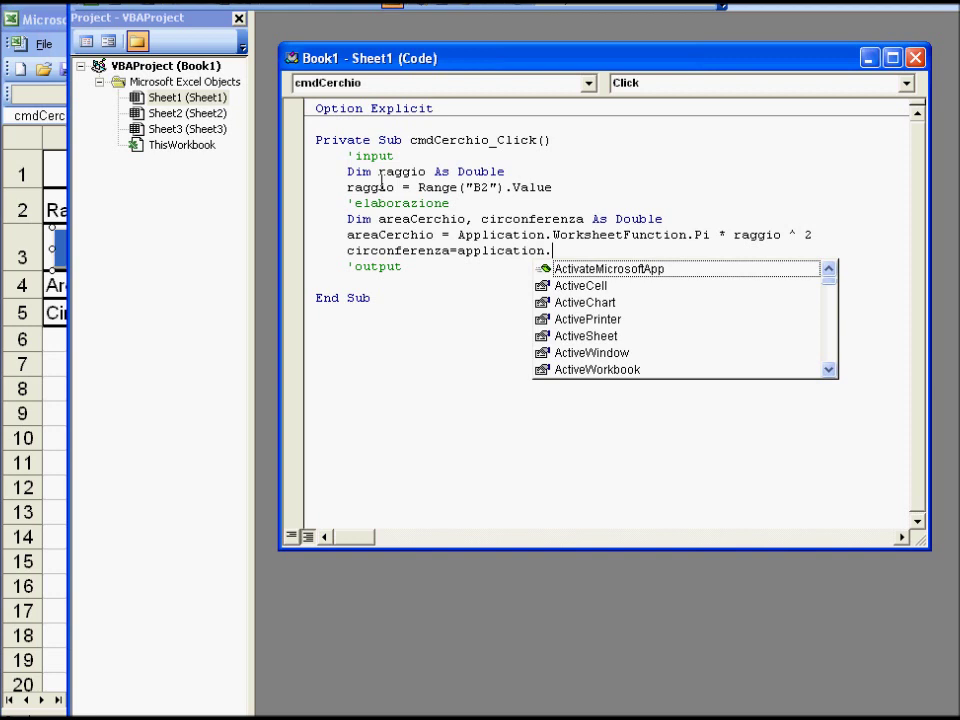
pyautogui.write('wor')
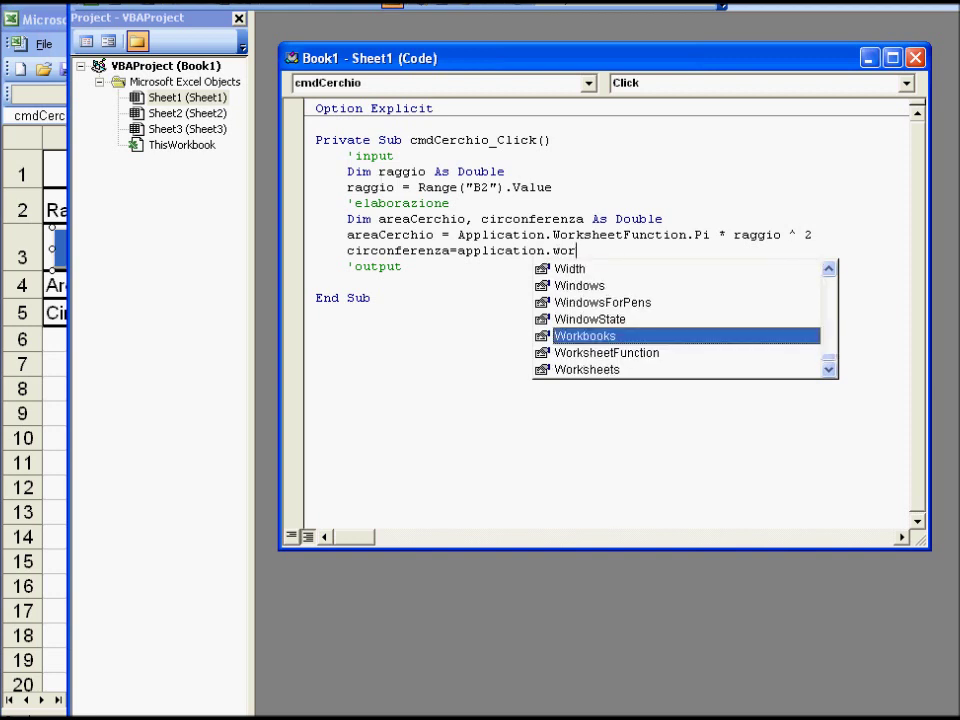
pyautogui.press('Down')
pyautogui.write('.pi')
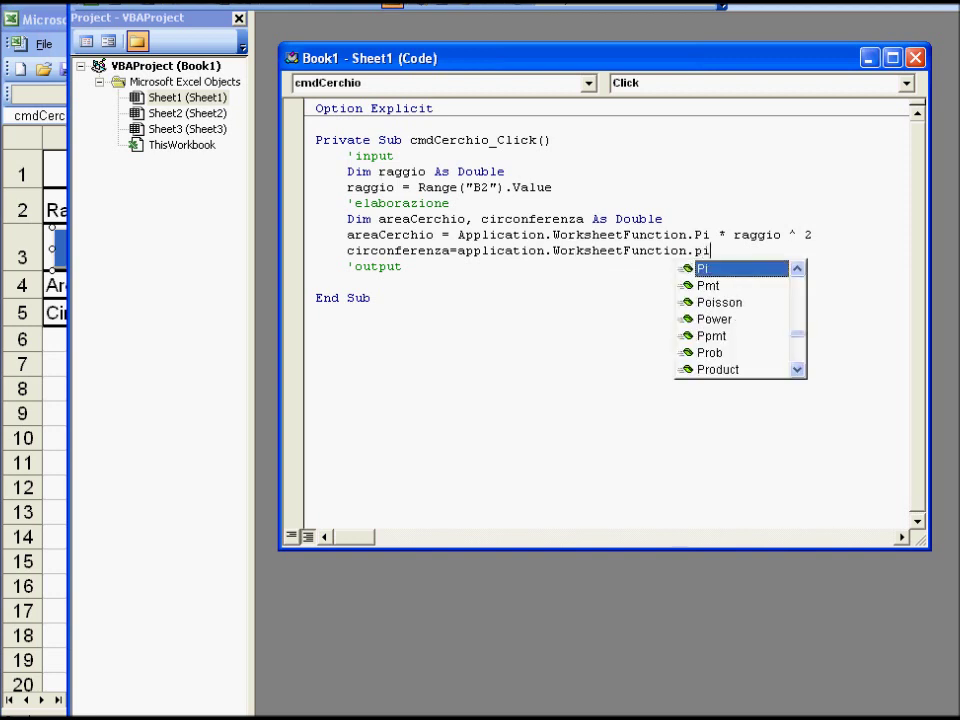
pyautogui.write('*2*raggio')
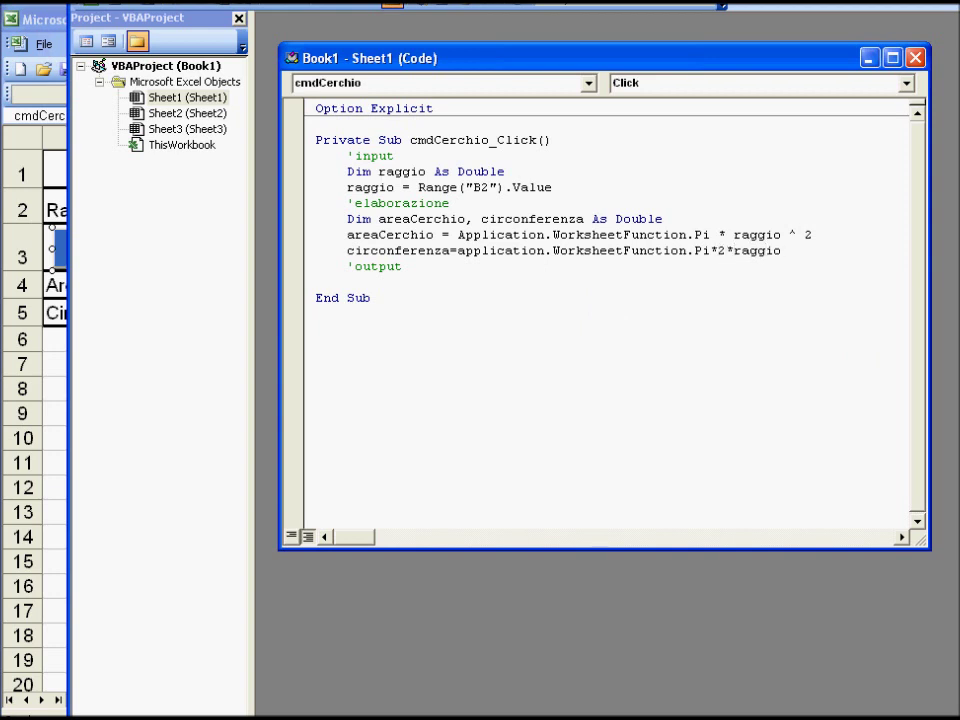
pyautogui.click(402, 266)
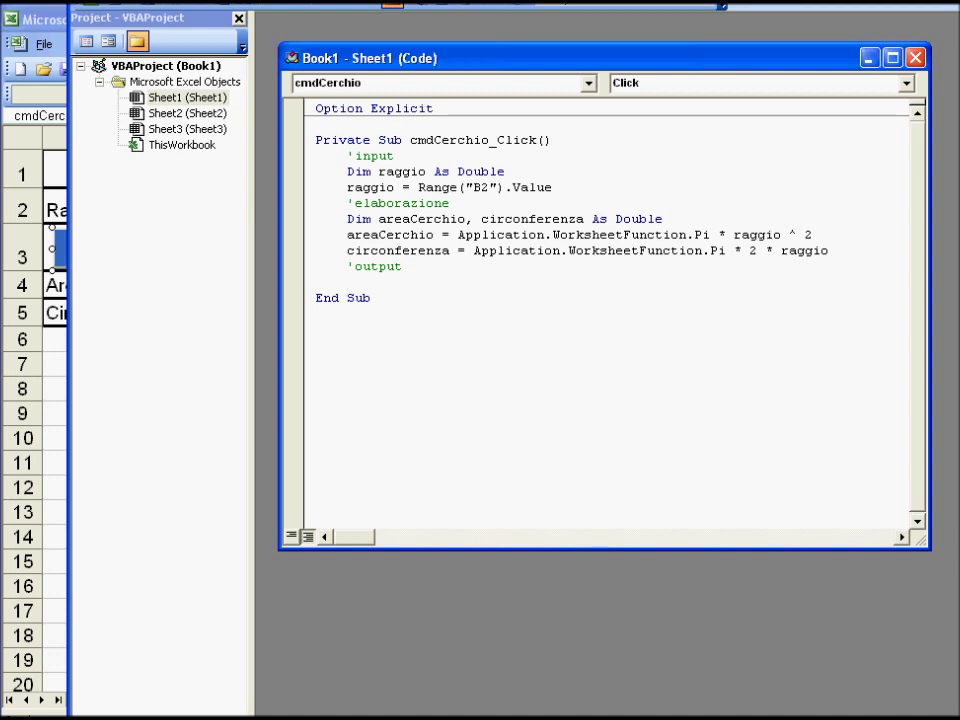
# - Check cell B4 on the sheet, then paste a copy of Range("B2").Value under the 'output comment
pyautogui.click(47, 18)
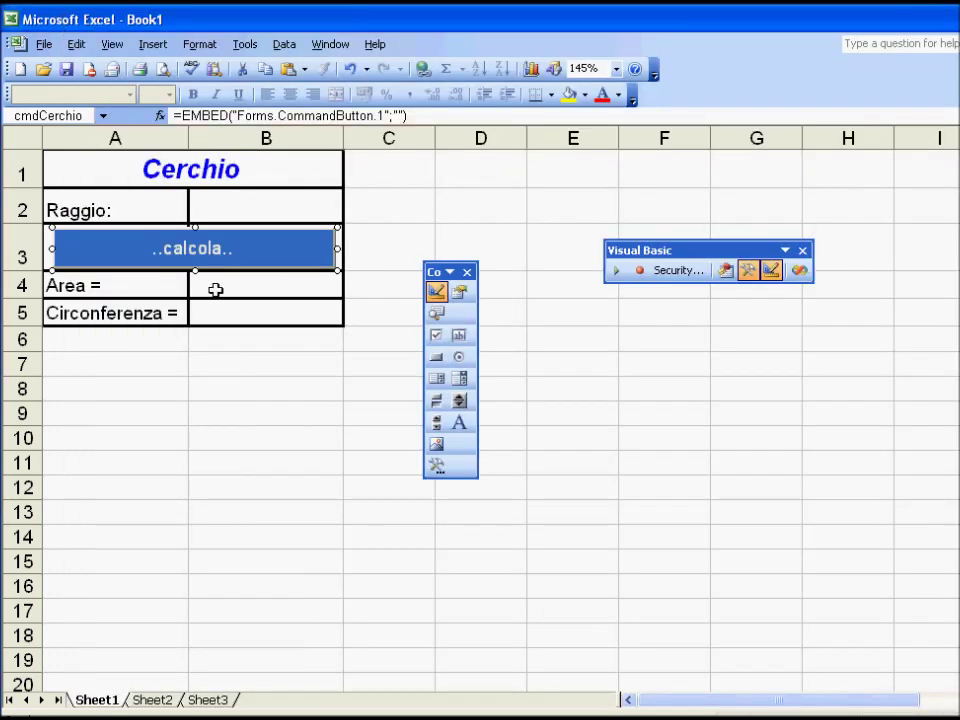
pyautogui.click(215, 289)
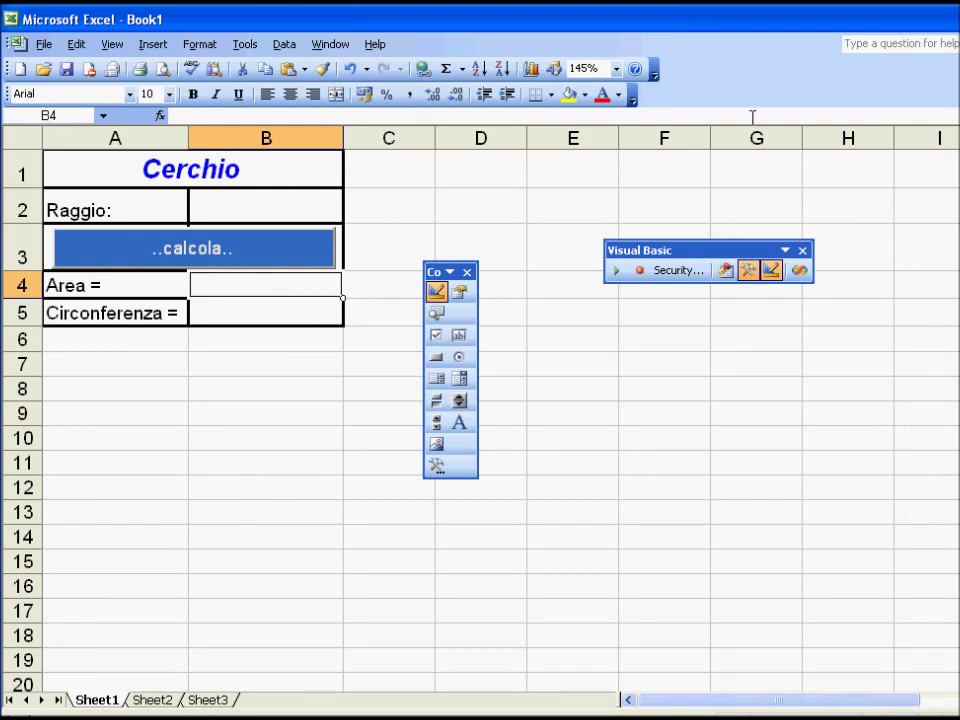
pyautogui.hotkey('alt', 'F11')
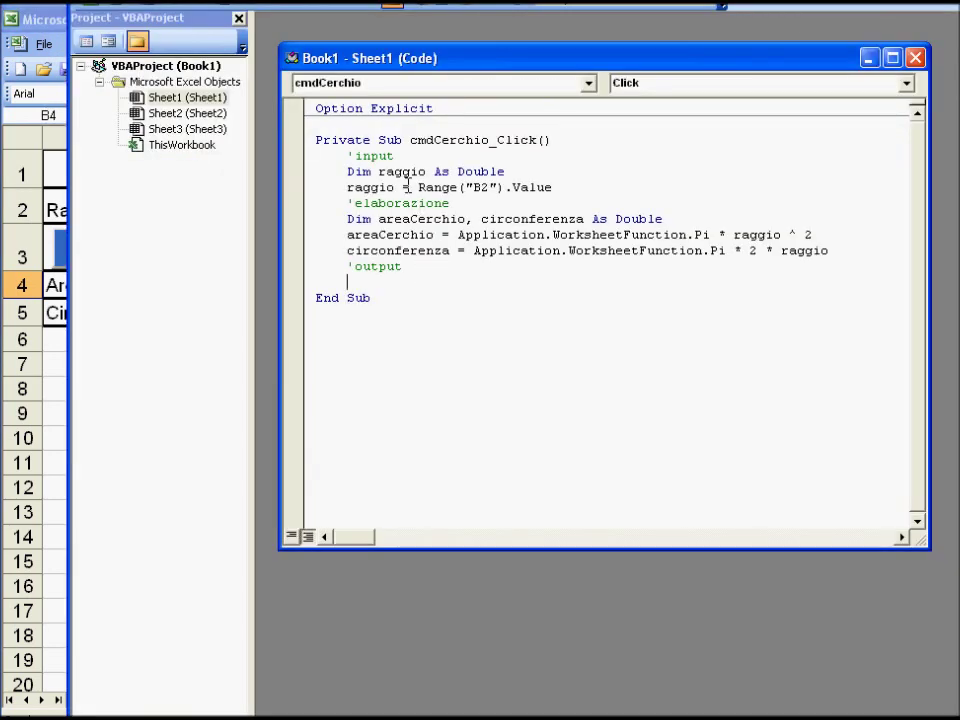
pyautogui.moveTo(418, 187); pyautogui.dragTo(552, 187)
pyautogui.rightClick(550, 189)
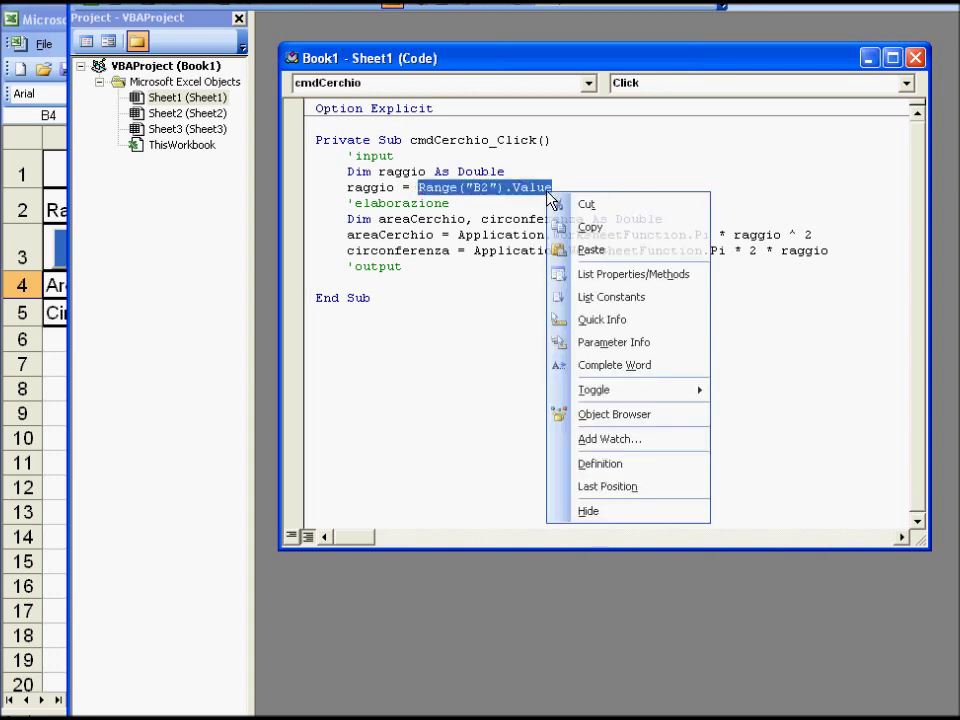
pyautogui.click(615, 226)
pyautogui.click(364, 281)
pyautogui.rightClick(364, 282)
pyautogui.click(406, 341)
# - Paste a second copy and change the two output references to B4 and B5
pyautogui.press('Return')
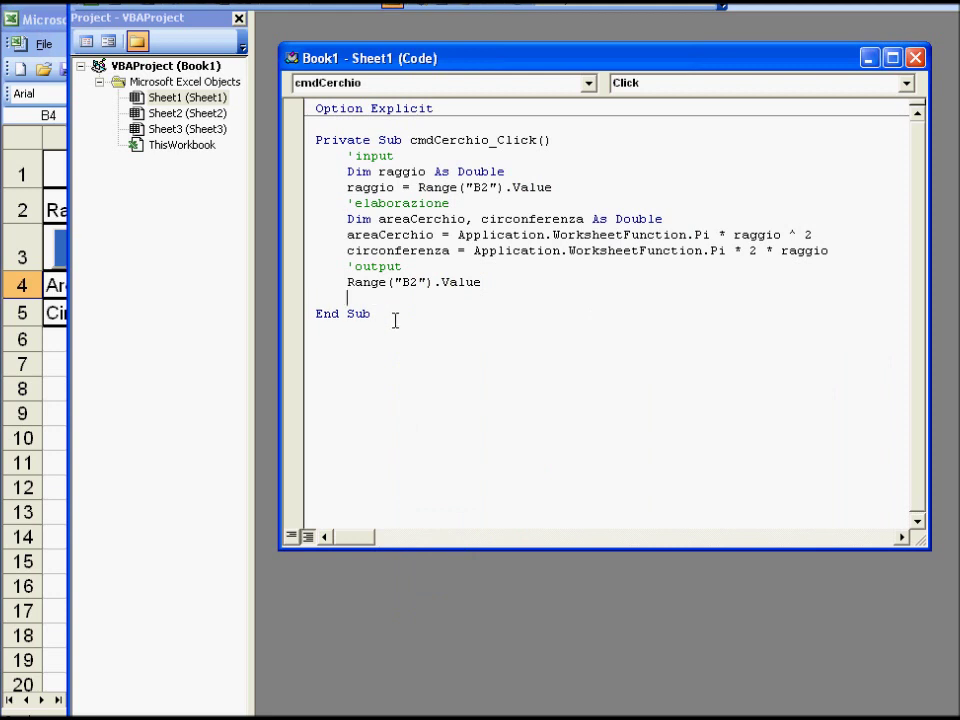
pyautogui.rightClick(366, 300)
pyautogui.click(392, 358)
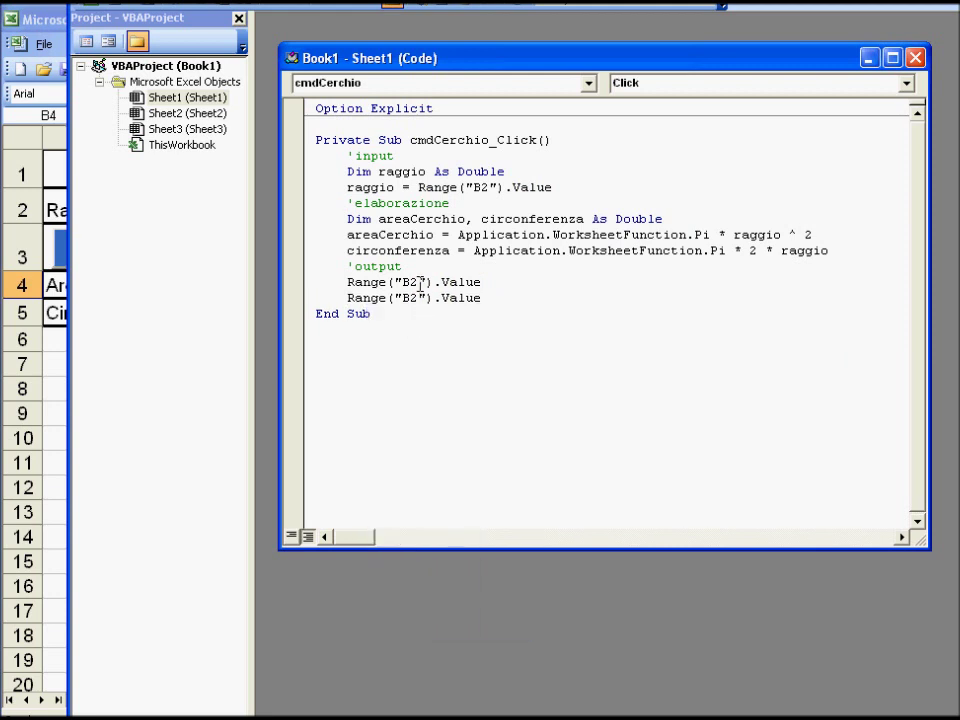
pyautogui.press('BackSpace')
pyautogui.write('4')
pyautogui.press('BackSpace')
pyautogui.write('5')
# - Confirm B5 holds the circumference, then assign areaCerchio on the B4 output line
pyautogui.click(45, 17)
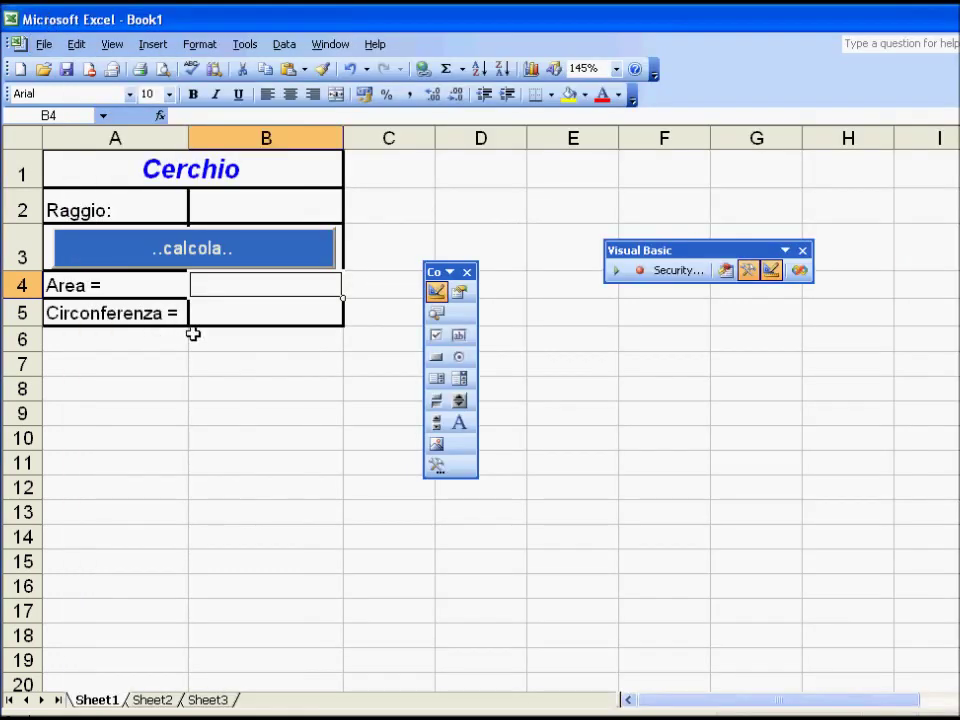
pyautogui.click(219, 316)
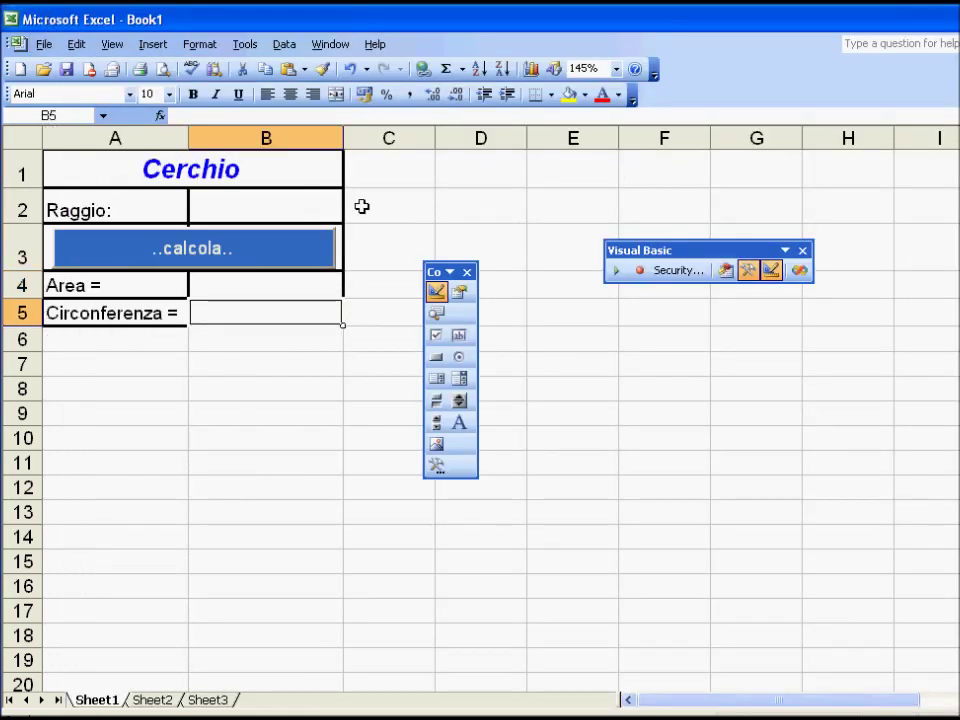
pyautogui.doubleClick(216, 242)
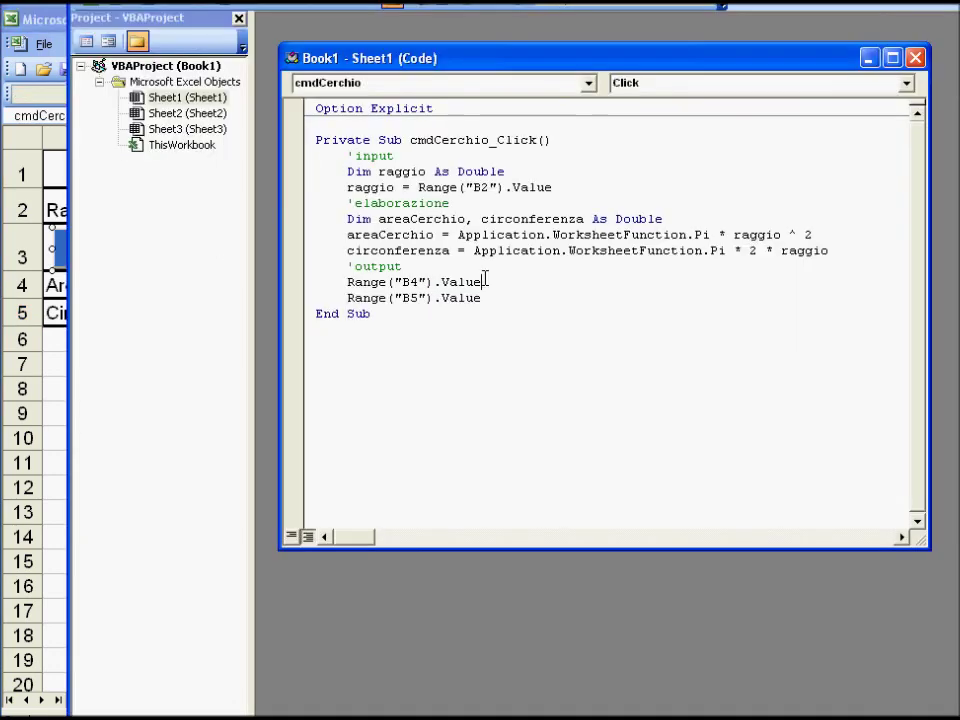
pyautogui.write('= a')
pyautogui.write('reaC')
pyautogui.write('erchio')
# - Finish the output lines with = areaCerchio and = circonferenza, then return to the worksheet
pyautogui.press('Down')
pyautogui.write('= circonferenz')
pyautogui.write('a')
pyautogui.press('Down')
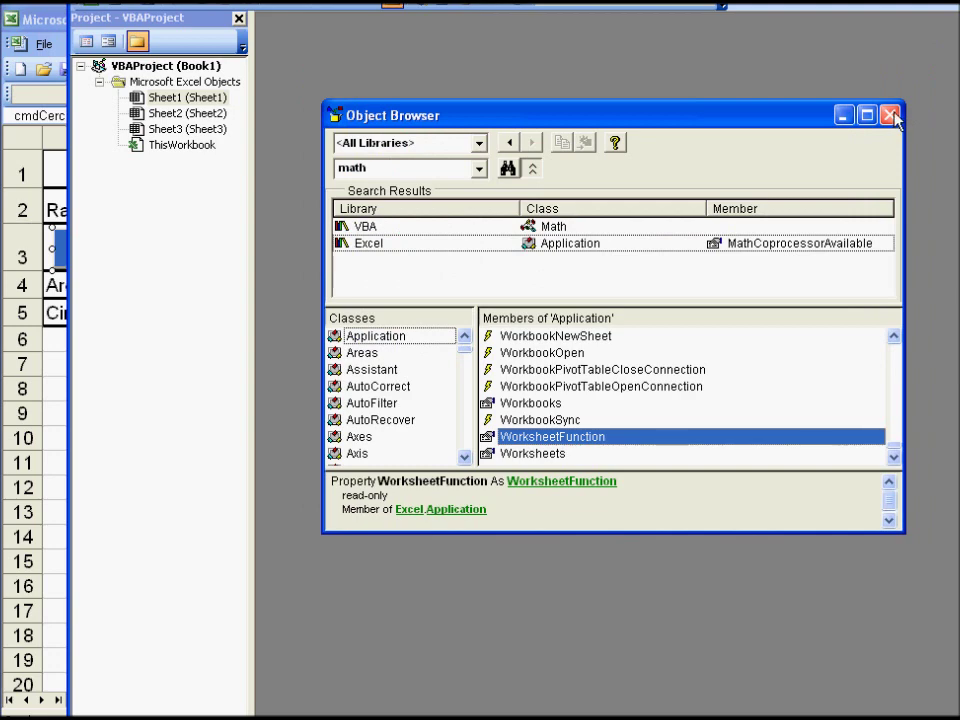
pyautogui.hotkey('alt', 'F11')
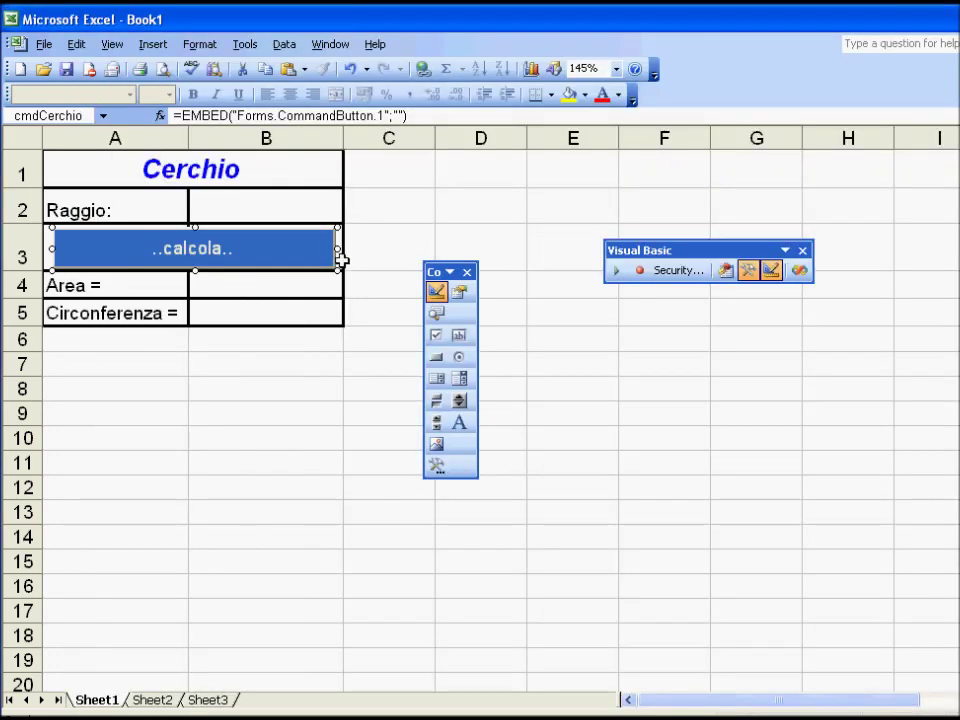
# - Test the macro with radius 3, giving area 28,27433388 and circumference 18,84955592, then re-enter design mode
pyautogui.click(777, 275)
pyautogui.click(274, 203)
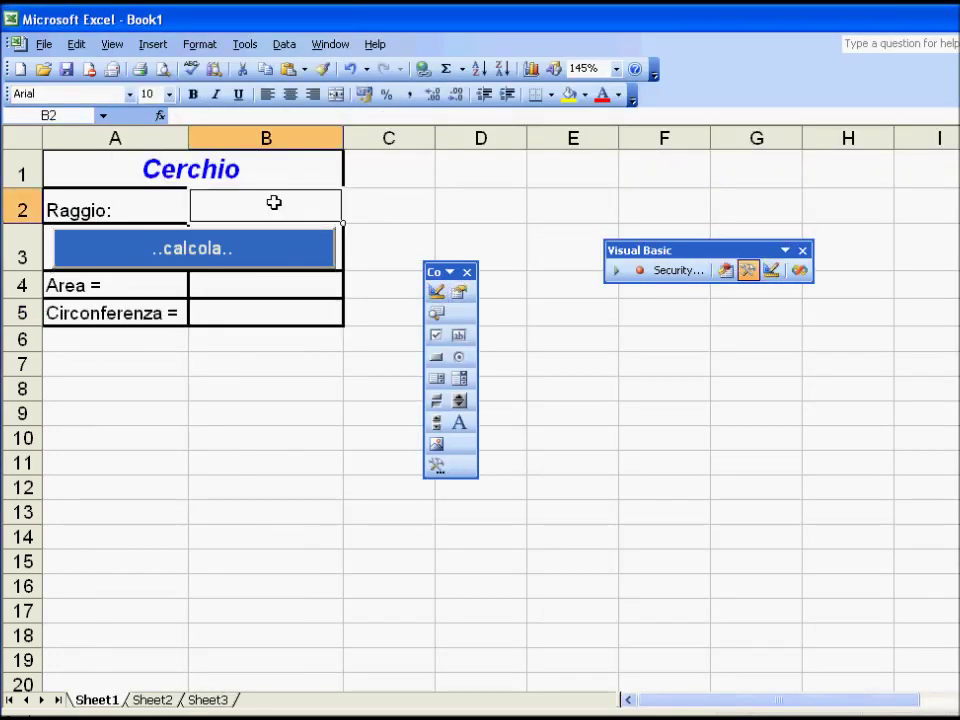
pyautogui.write('3')
pyautogui.click(369, 231)
pyautogui.click(328, 255)
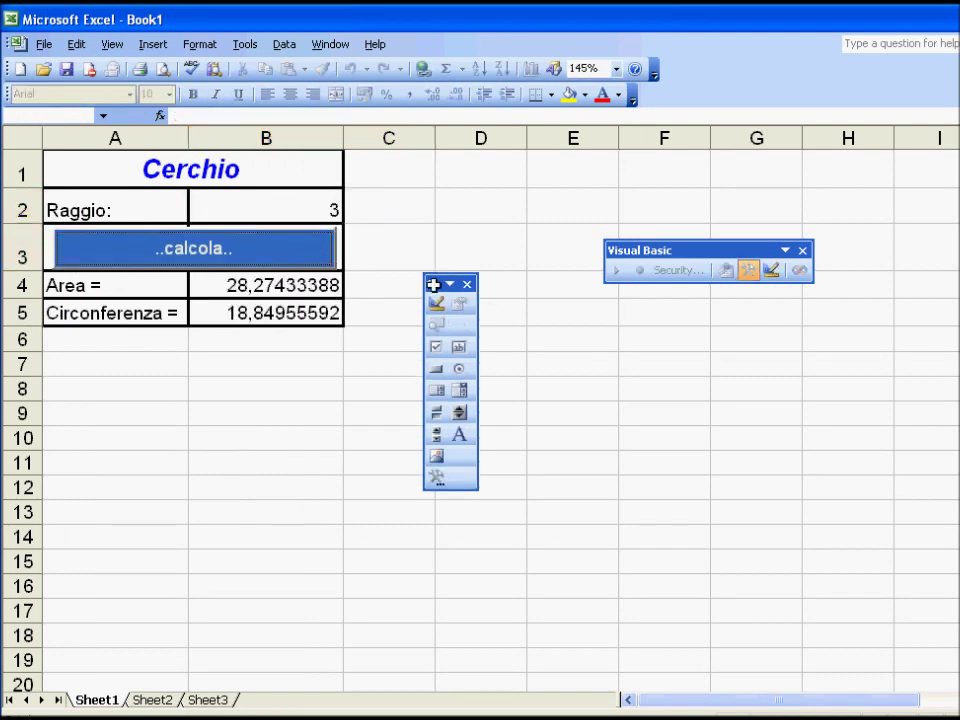
pyautogui.click(772, 272)
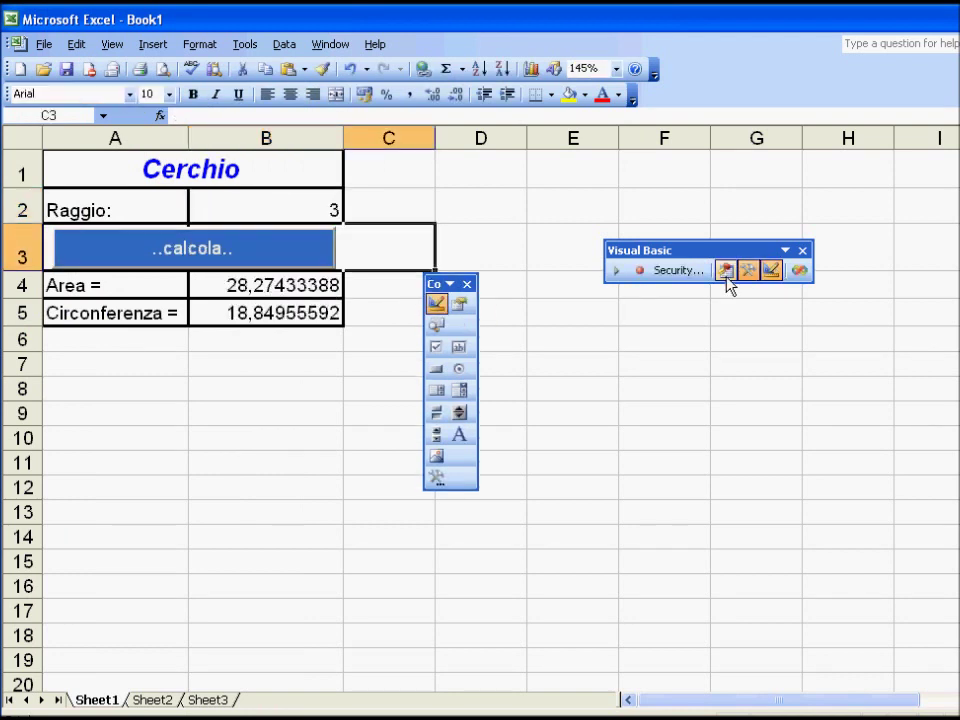
pyautogui.doubleClick(220, 262)
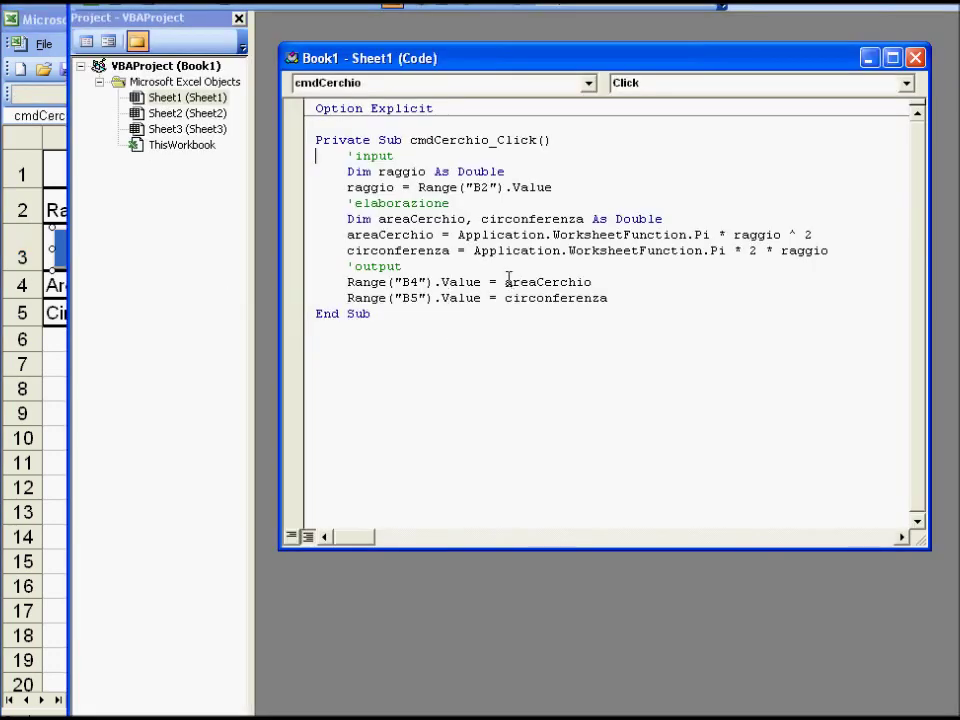
# - Round the area output to 3 decimals with Math.Round(areaCerchio, 3)
pyautogui.write('math.ro')
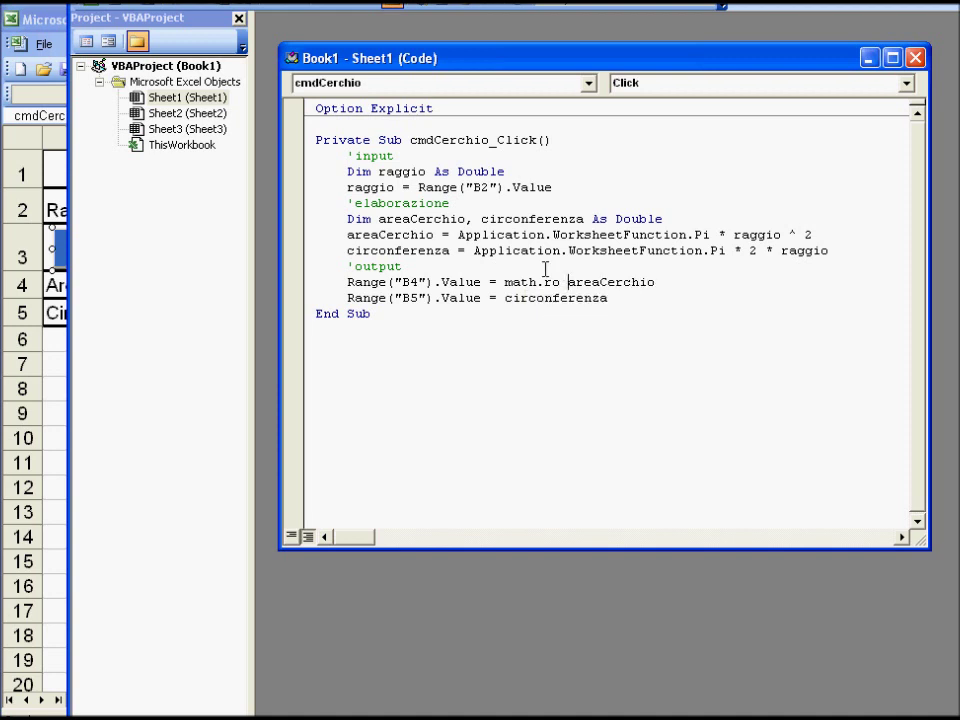
pyautogui.press('BackSpace')
pyautogui.press('BackSpace')
pyautogui.write('ro')
pyautogui.press('BackSpace')
pyautogui.press('BackSpace')
pyautogui.press('BackSpace')
pyautogui.write('.')
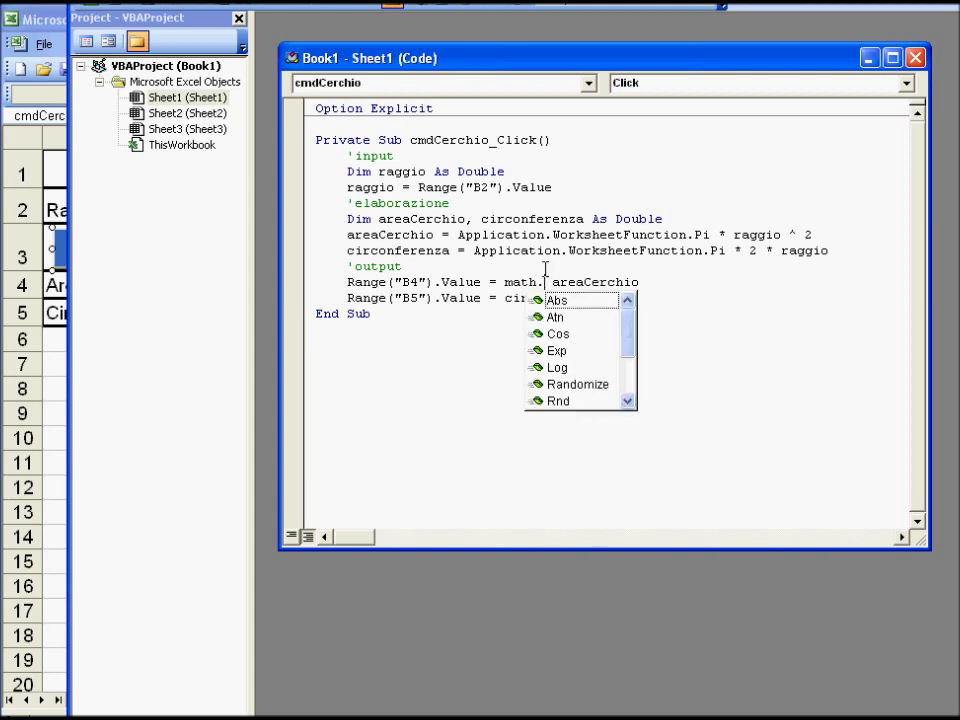
pyautogui.write('ro')
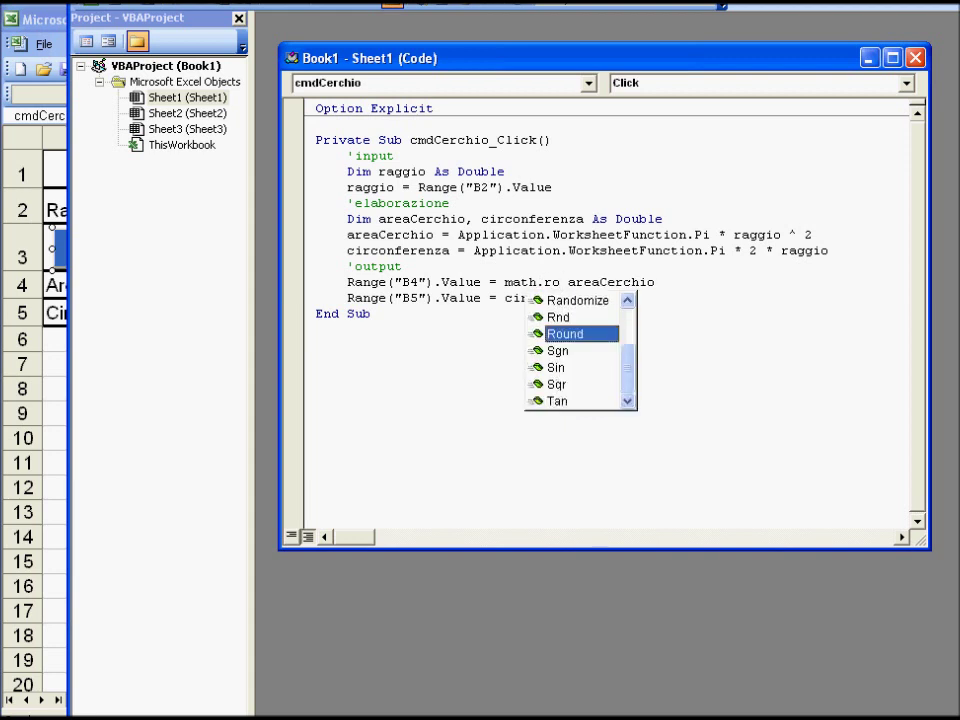
pyautogui.press('Tab')
pyautogui.write('(')
pyautogui.press('End')
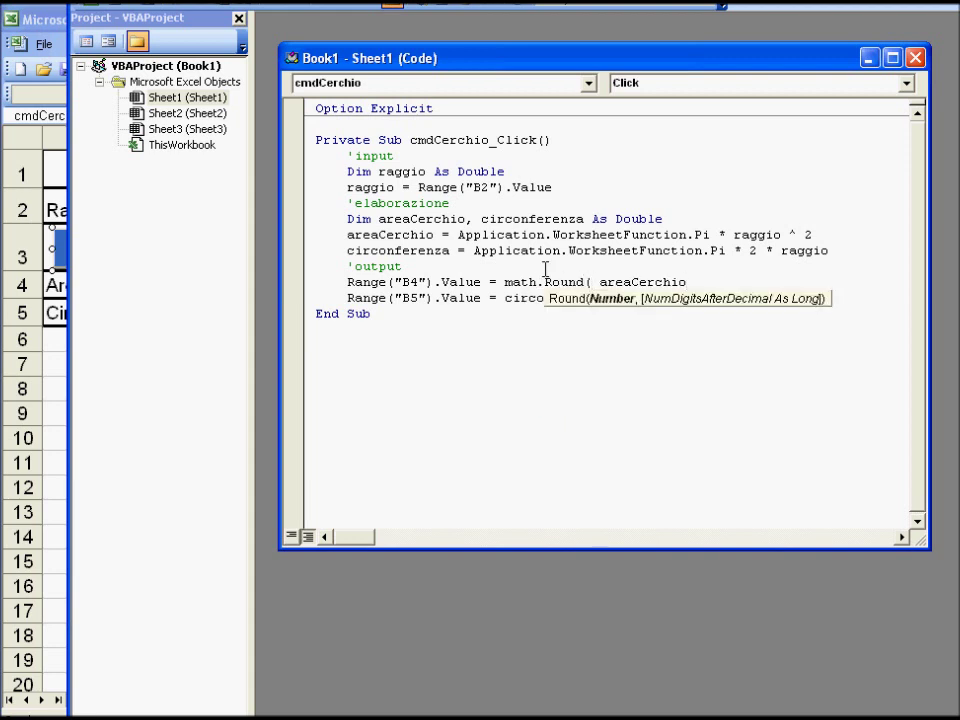
pyautogui.write(',3)')
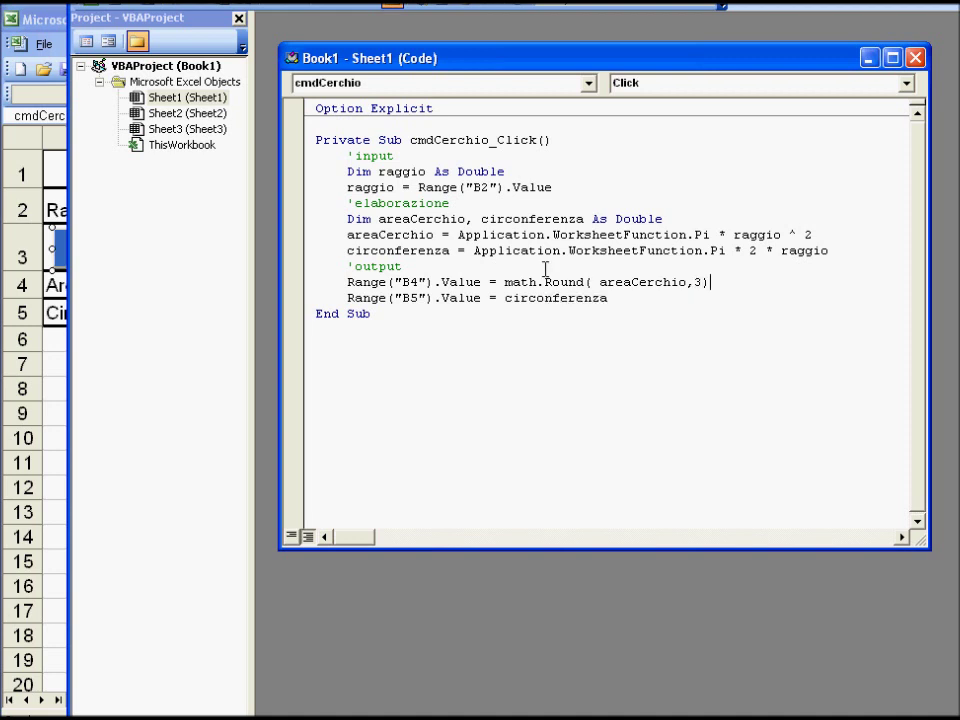
pyautogui.press('Down')
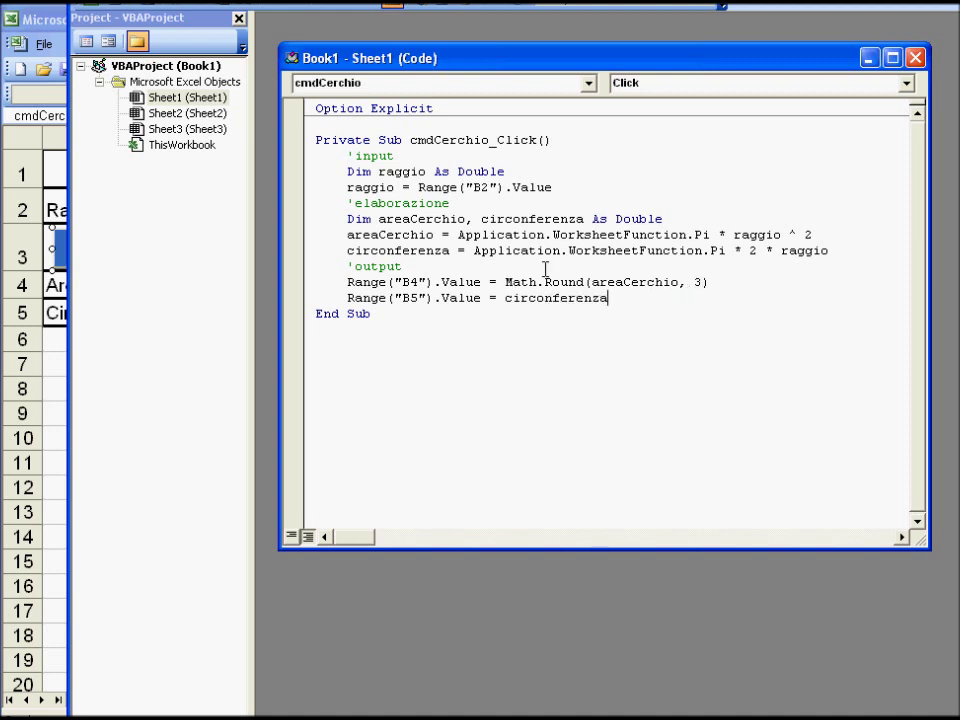
# - Round the circumference output to 3 decimals with Math.Round and return to the worksheet
pyautogui.press('Left')
pyautogui.press('Left')
pyautogui.press('Left')
pyautogui.press('Left')
pyautogui.press('Left')
pyautogui.press('Left')
pyautogui.press('Left')
pyautogui.write('math.r')
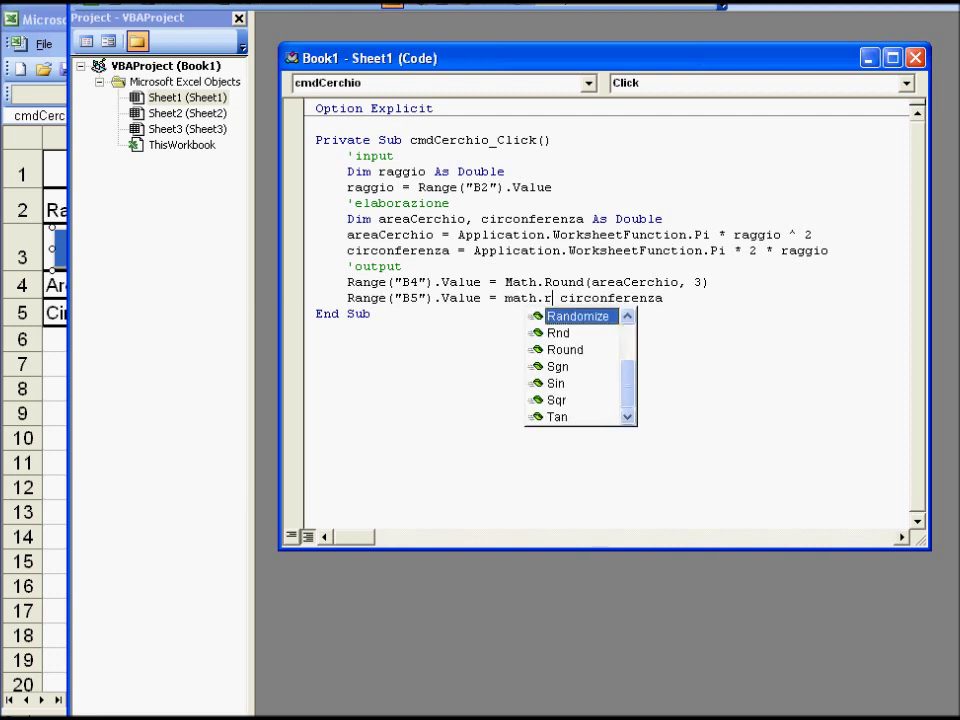
pyautogui.write('ound')
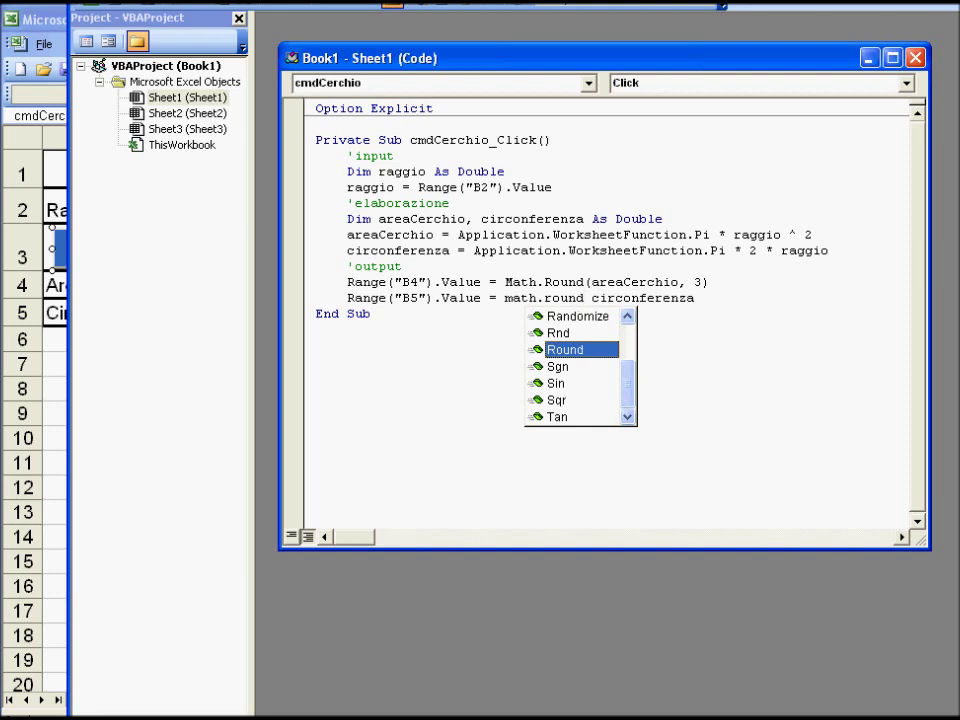
pyautogui.write('(')
pyautogui.write(';')
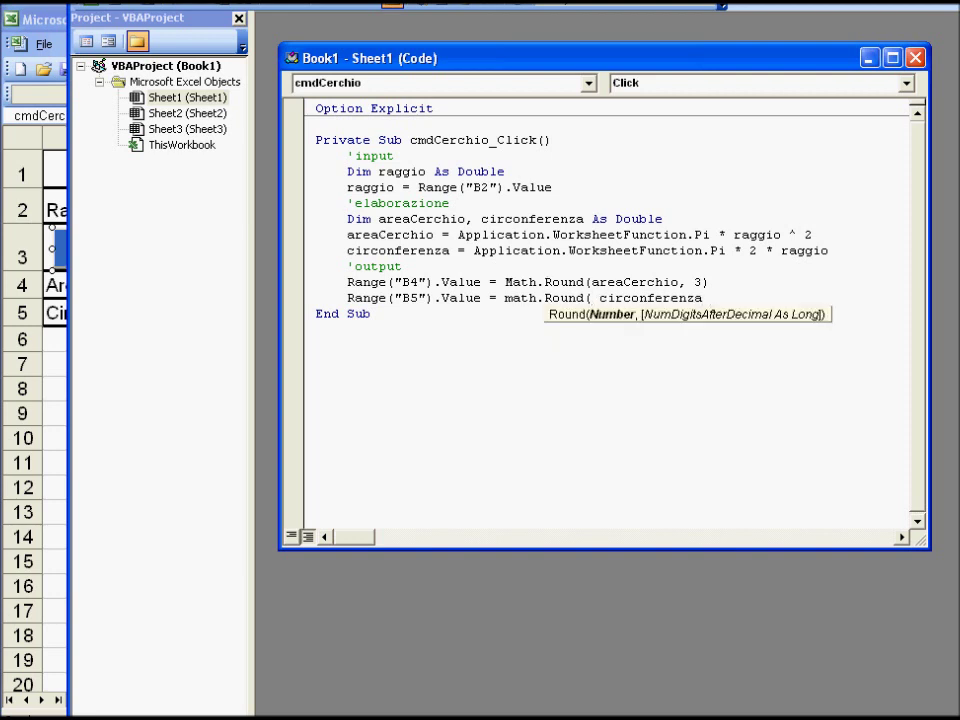
pyautogui.write(',3)')
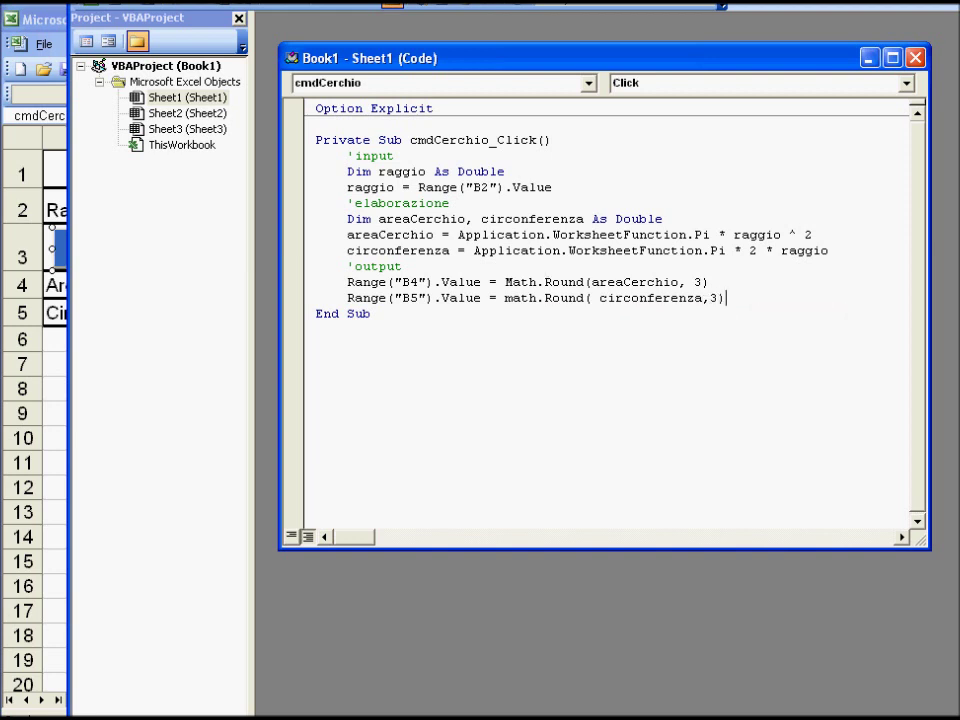
pyautogui.hotkey('alt', 'F11')
pyautogui.click(769, 270)
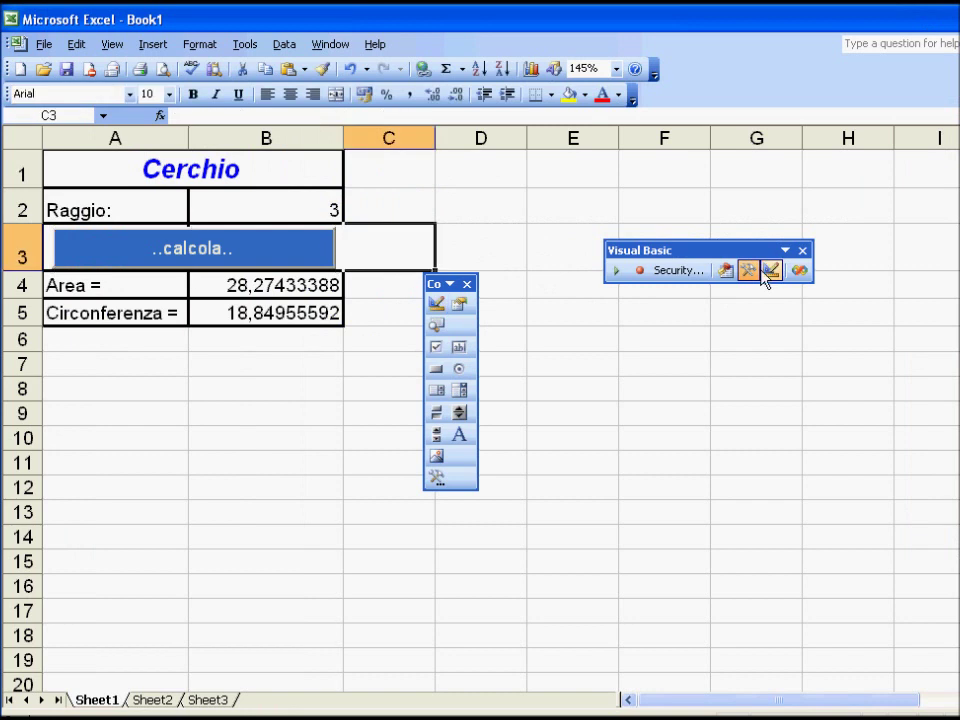
# - Leave Design Mode and run calcola, giving rounded Area 28,274 and Circonferenza 18,85 for radius 3
pyautogui.click(748, 270)
pyautogui.click(440, 332)
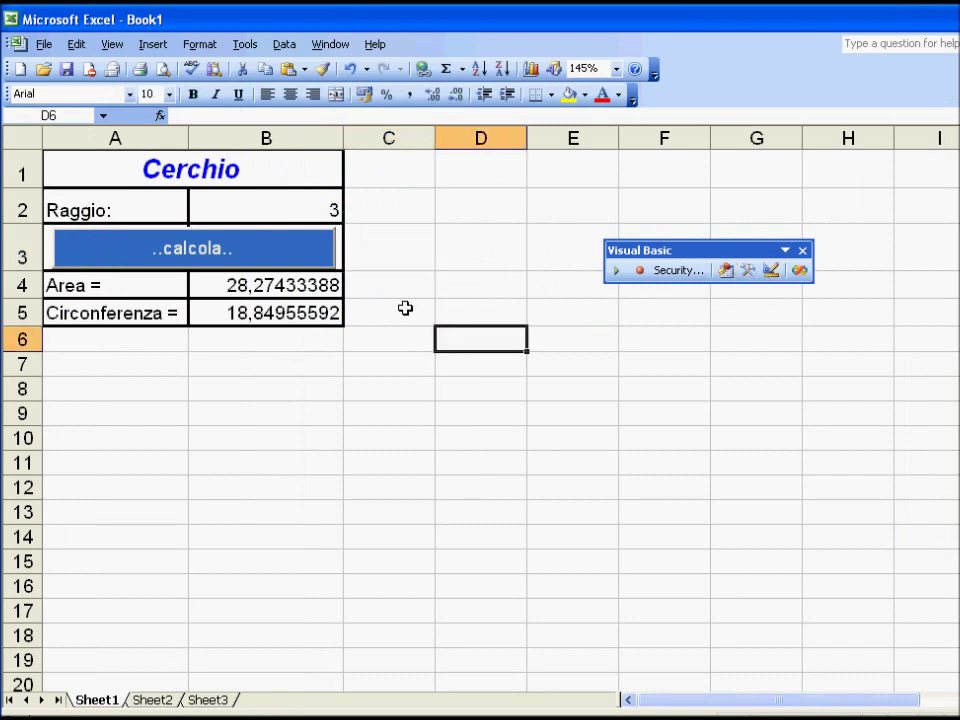
pyautogui.click(320, 254)
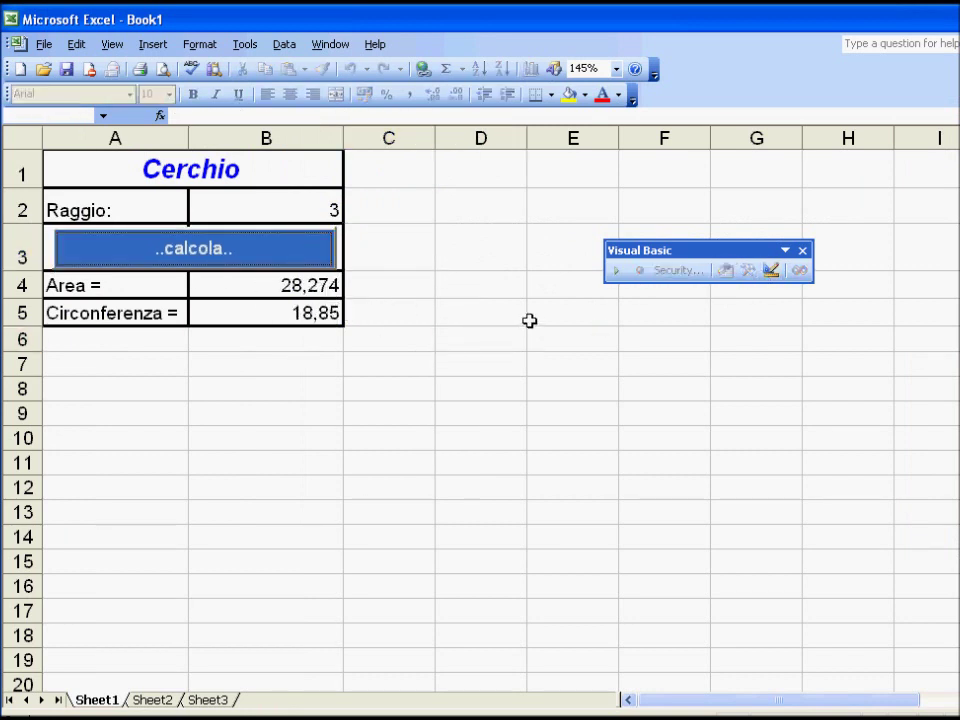
# - Set Raggio to 1, rerun calcola (Area 3,142, Circonferenza 6,283), and reopen the button's code
pyautogui.click(335, 203)
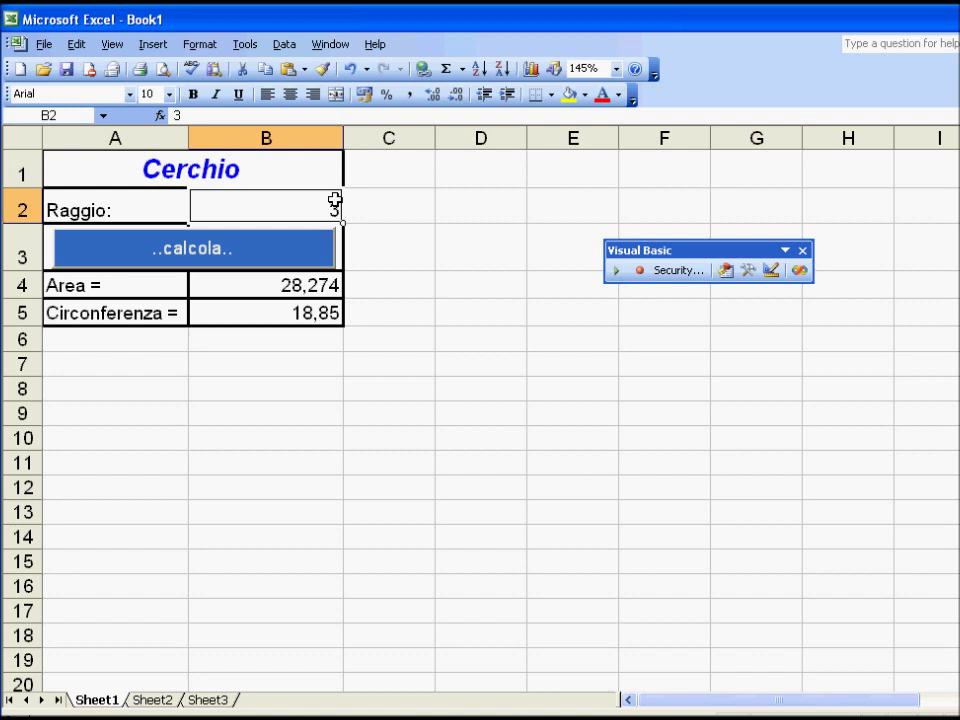
pyautogui.write('1')
pyautogui.click(432, 278)
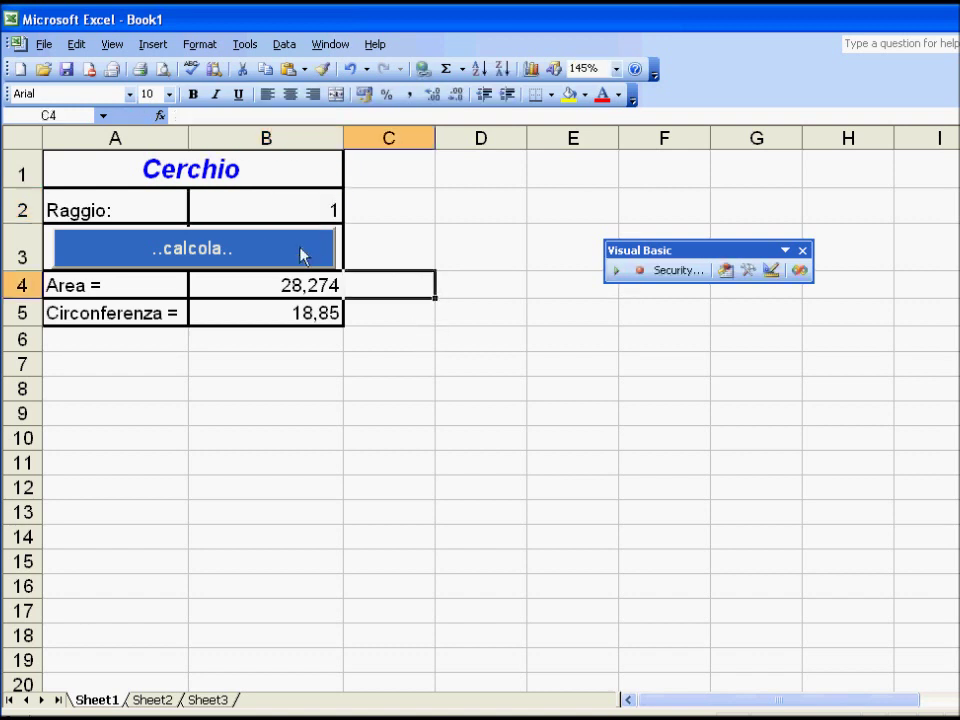
pyautogui.click(300, 253)
pyautogui.click(772, 270)
pyautogui.doubleClick(210, 248)
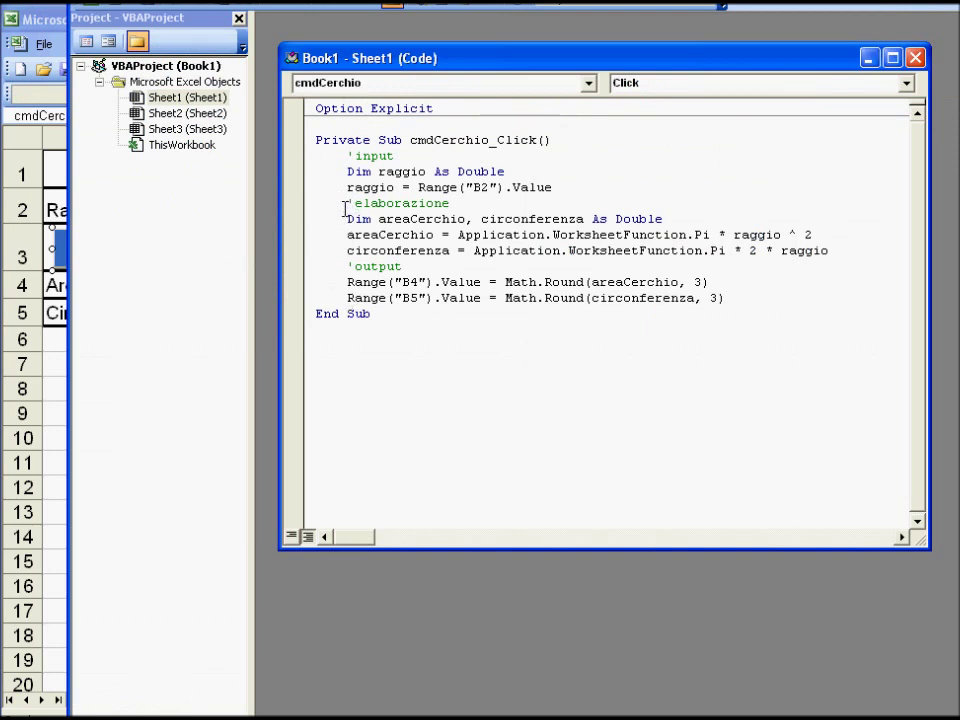
# - Insert an 'If raggio >= 0 Then' line above the 'elaborazione comment
pyautogui.click(347, 203)
pyautogui.press('Return')
pyautogui.write('f ')
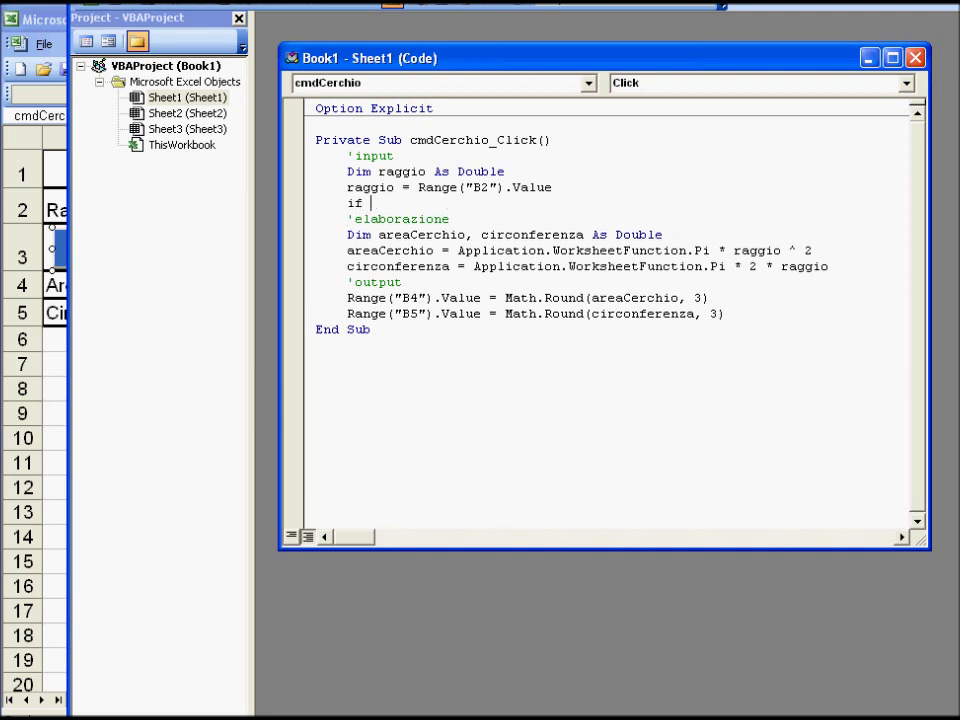
pyautogui.write('raggio >=')
pyautogui.write(' 0 then')
pyautogui.click(450, 218)
# - Indent the comments, Dim line and area/circumference calculations into the If block
pyautogui.press('Tab')
pyautogui.press('Down')
pyautogui.press('Tab')
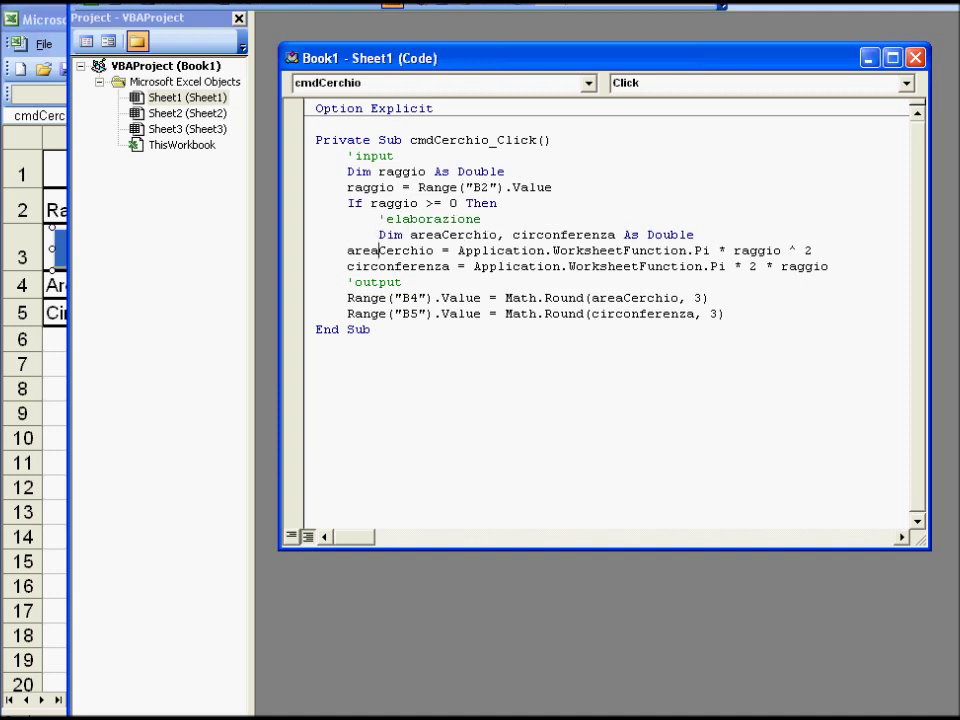
pyautogui.press('Tab')
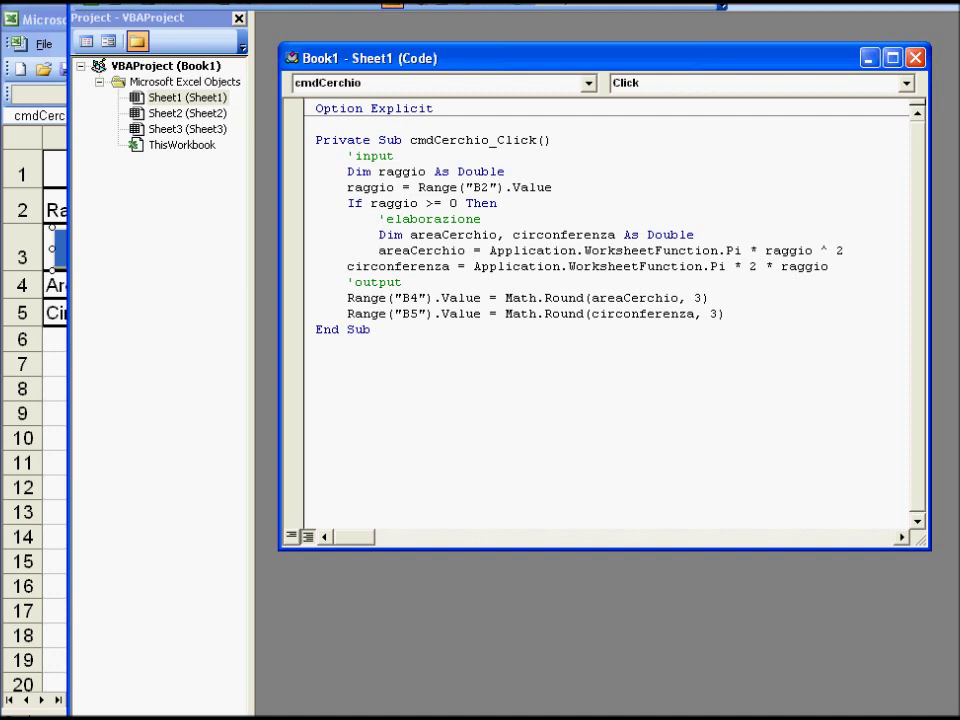
pyautogui.press('Tab')
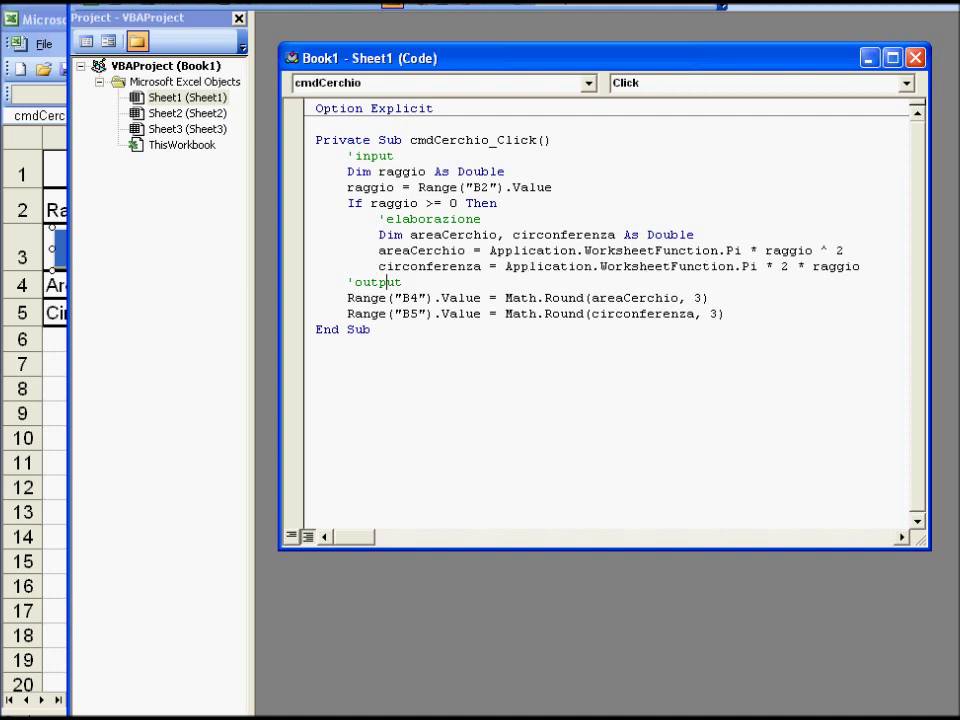
pyautogui.press('Tab')
pyautogui.press('Tab')
pyautogui.press('Tab')
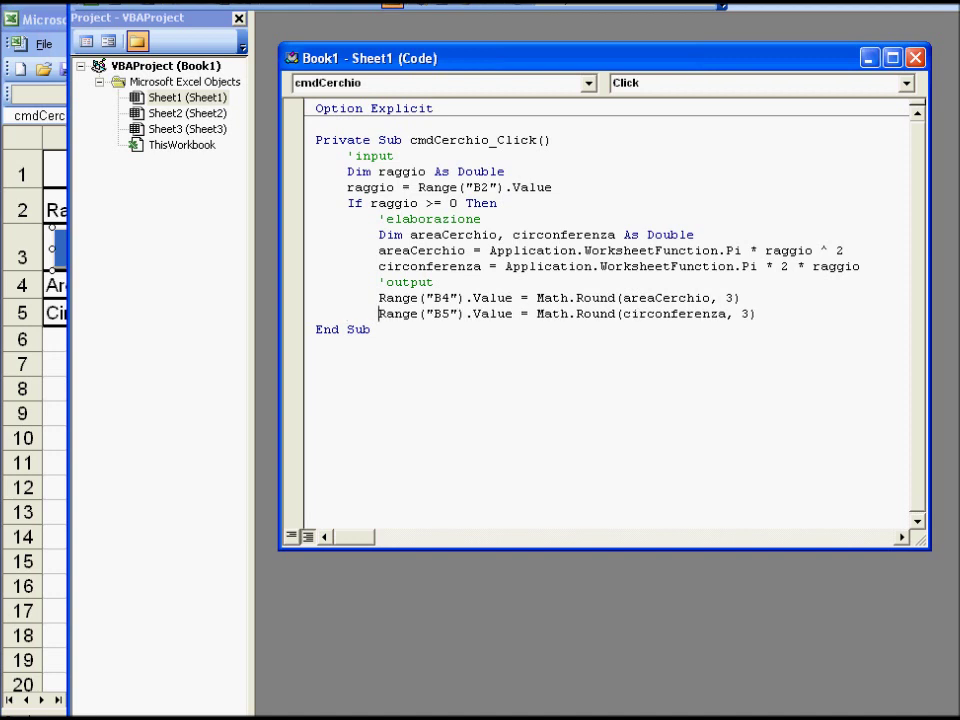
# - Add an Else line after the B5 output and close the block with End If
pyautogui.press('Return')
pyautogui.press('Return')
pyautogui.press('BackSpace')
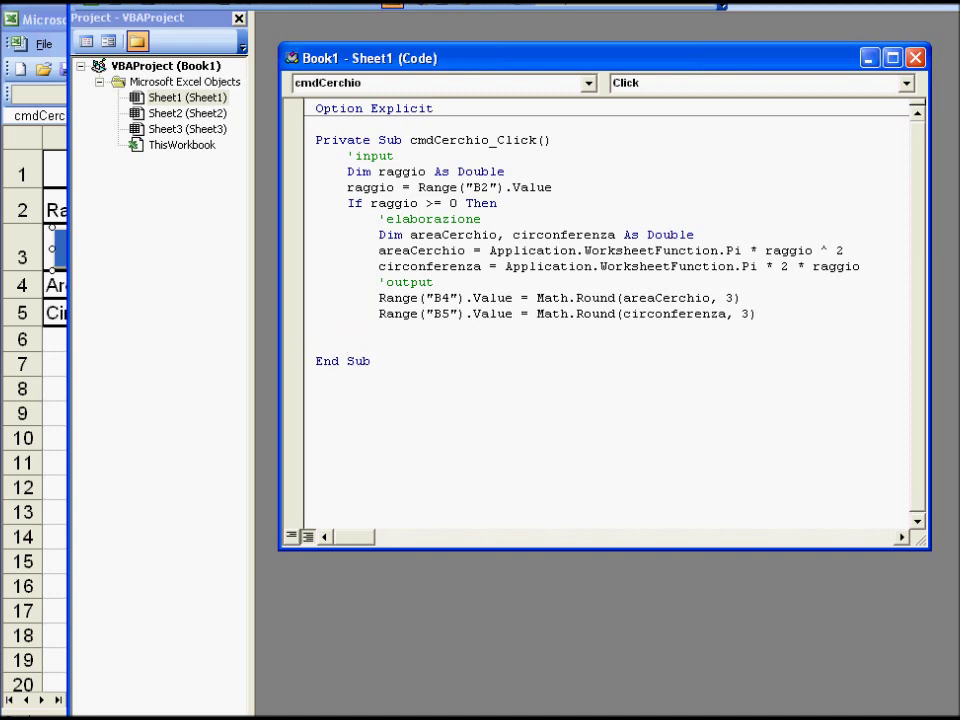
pyautogui.write('else')
pyautogui.press('Return')
pyautogui.press('Return')
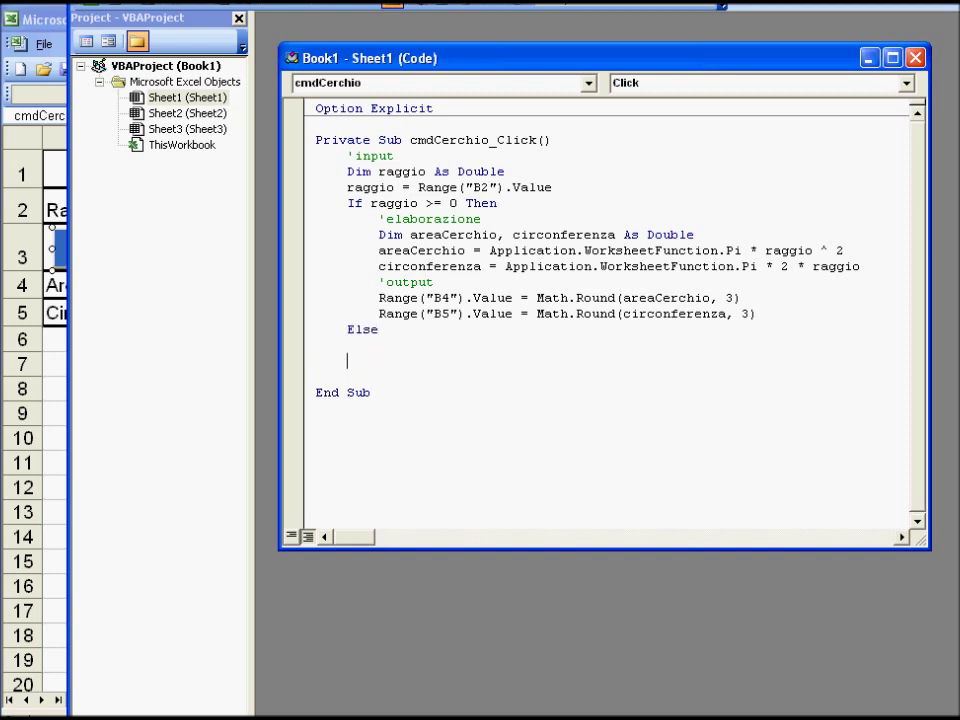
pyautogui.write('end if')
pyautogui.click(348, 345)
# - Copy the B4 and B5 output lines and paste them under Else
pyautogui.moveTo(757, 314); pyautogui.dragTo(381, 299)
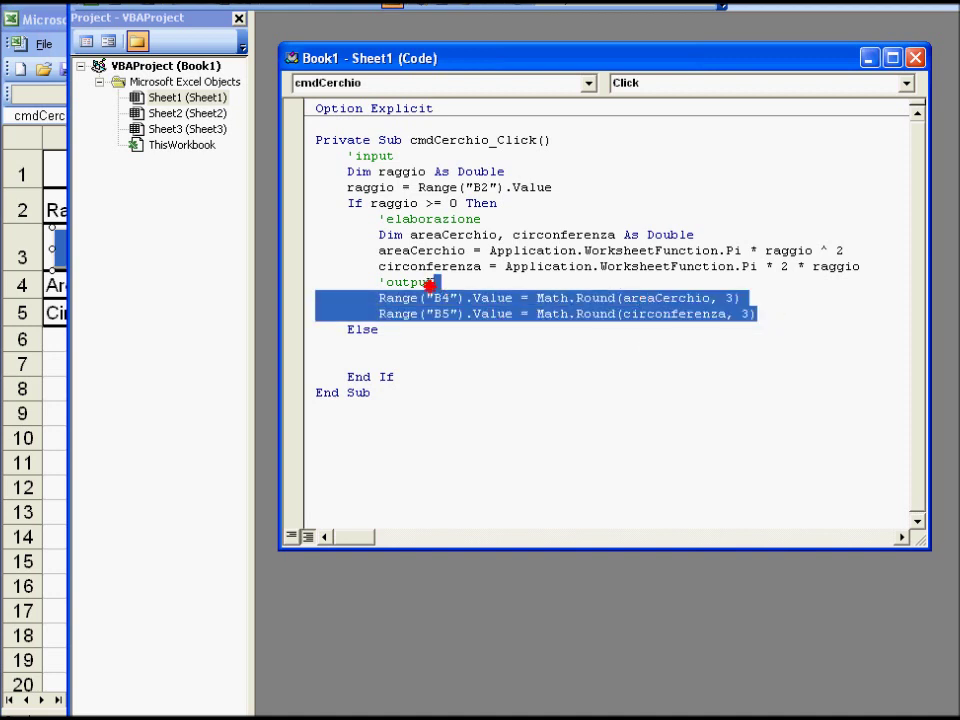
pyautogui.rightClick(381, 300)
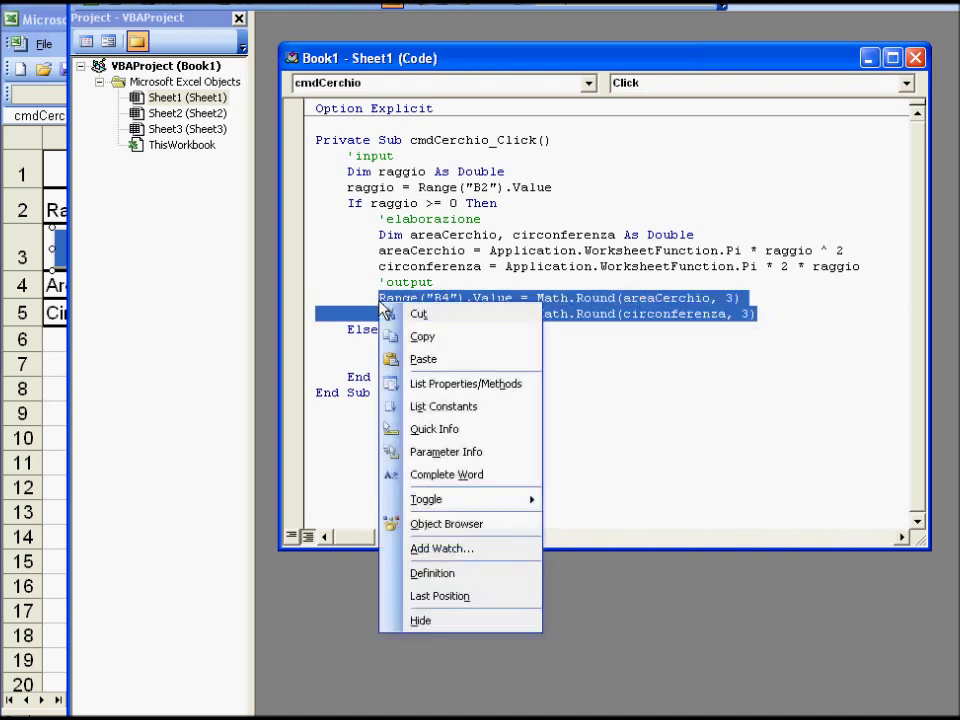
pyautogui.click(444, 337)
pyautogui.click(416, 347)
pyautogui.rightClick(418, 353)
pyautogui.click(446, 406)
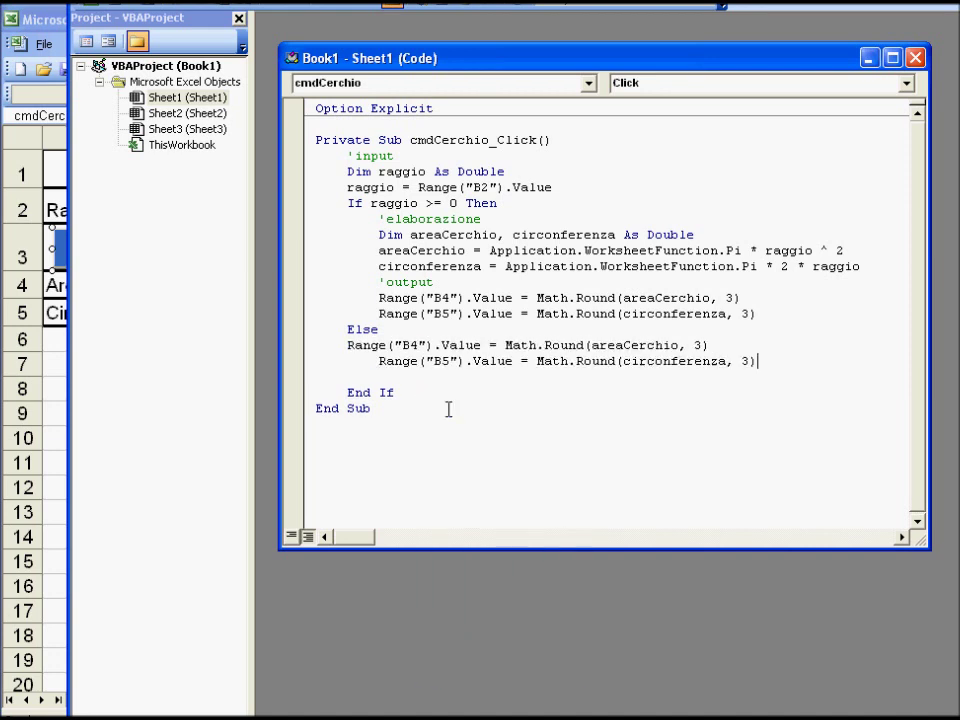
pyautogui.click(407, 333)
pyautogui.rightClick(405, 333)
pyautogui.press('Escape')
pyautogui.press('Return')
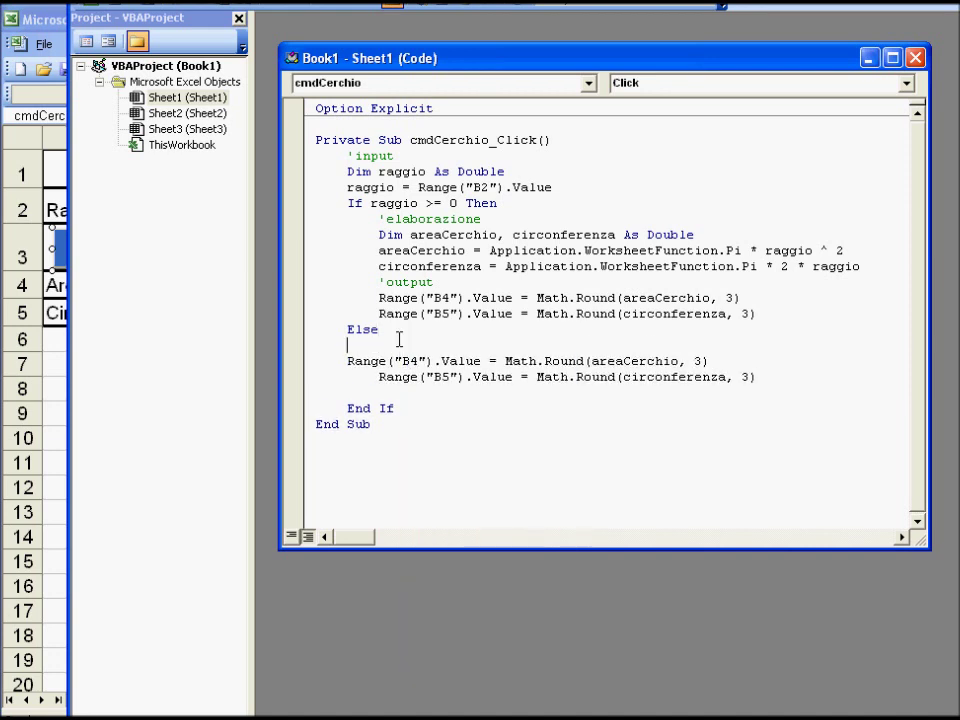
pyautogui.rightClick(397, 347)
pyautogui.click(441, 405)
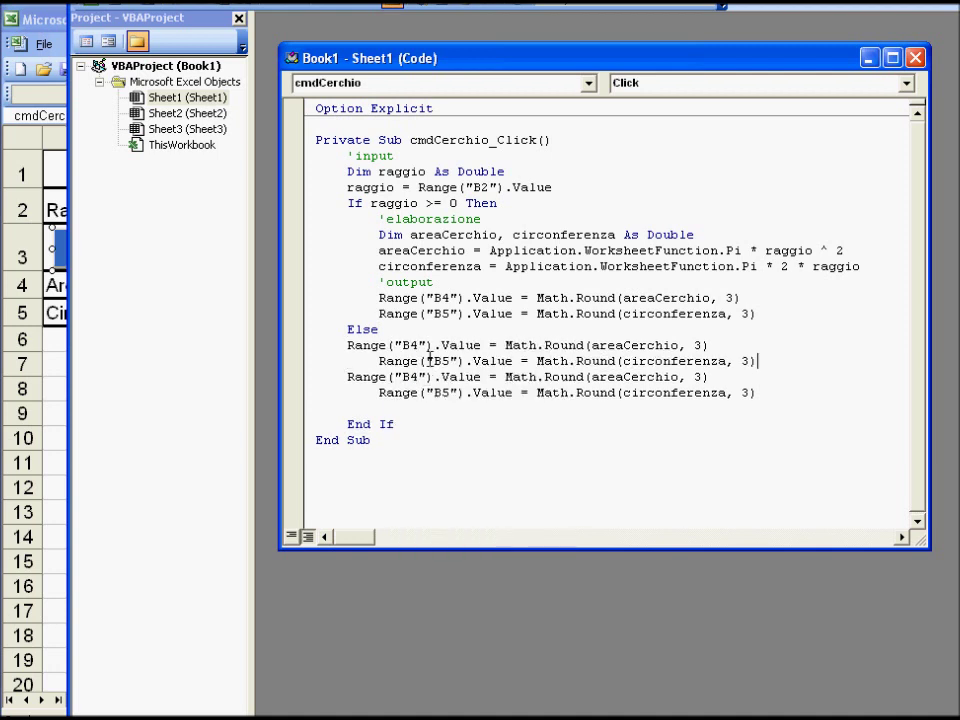
# - Delete one pasted line and the rounding expression, leaving an incomplete Range("B4").Value = line
pyautogui.moveTo(784, 361); pyautogui.dragTo(353, 368)
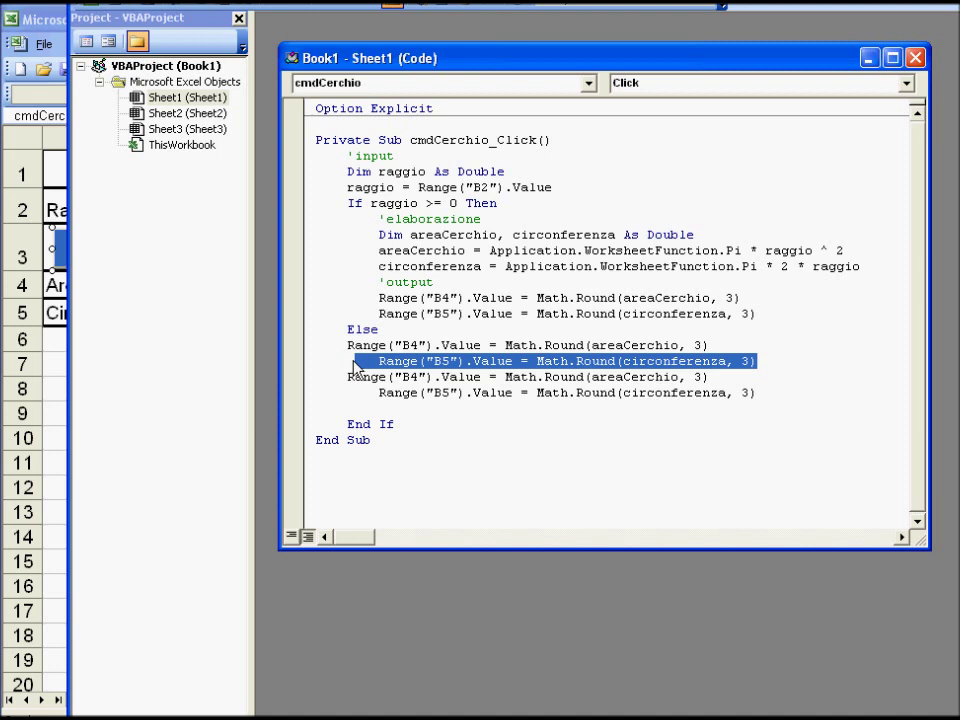
pyautogui.press('Delete')
pyautogui.moveTo(506, 345); pyautogui.dragTo(735, 342)
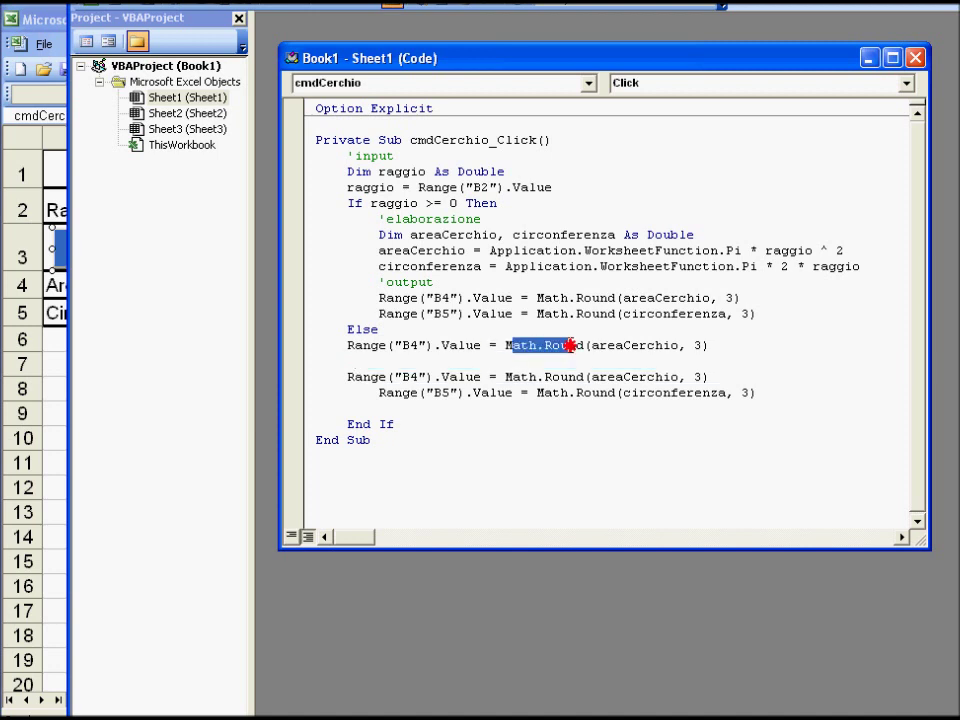
pyautogui.press('Delete')
pyautogui.click(768, 394)
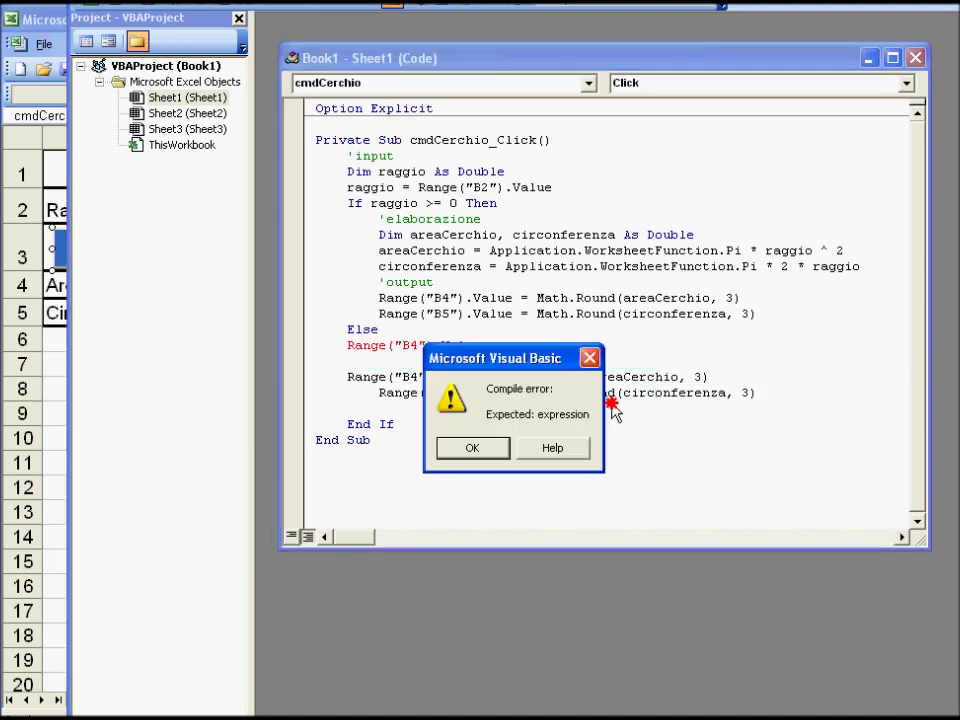
# - Dismiss the compile error and set the Else branch's B4, B4 and B5 assignments to 0
pyautogui.click(470, 449)
pyautogui.write('0')
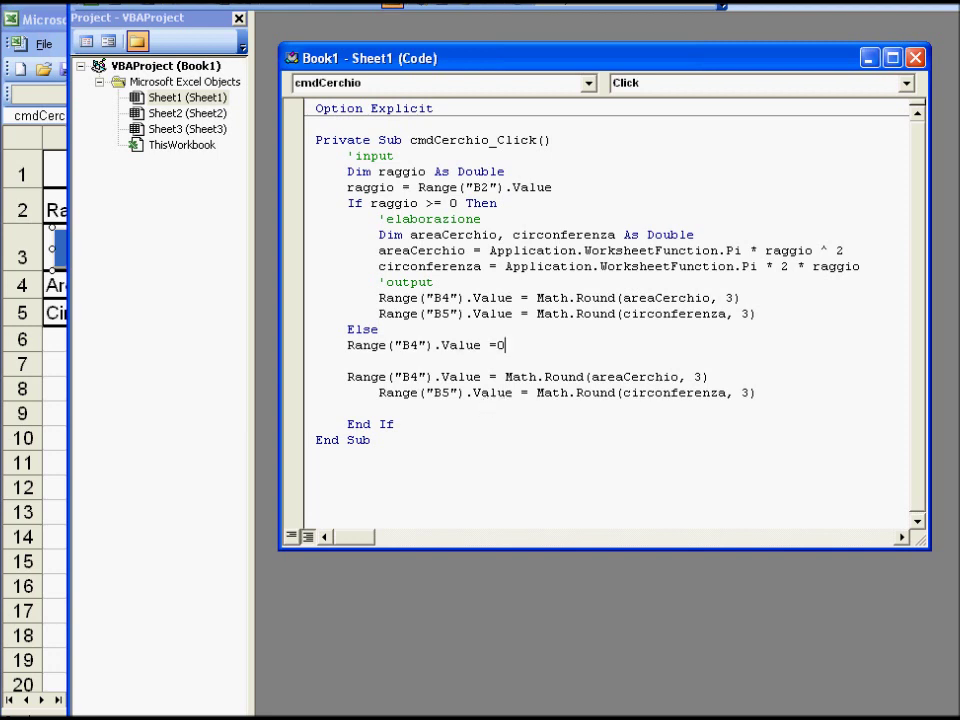
pyautogui.moveTo(506, 376); pyautogui.dragTo(356, 360)
pyautogui.keyDown('shift'); pyautogui.click(776, 375); pyautogui.keyUp('shift')
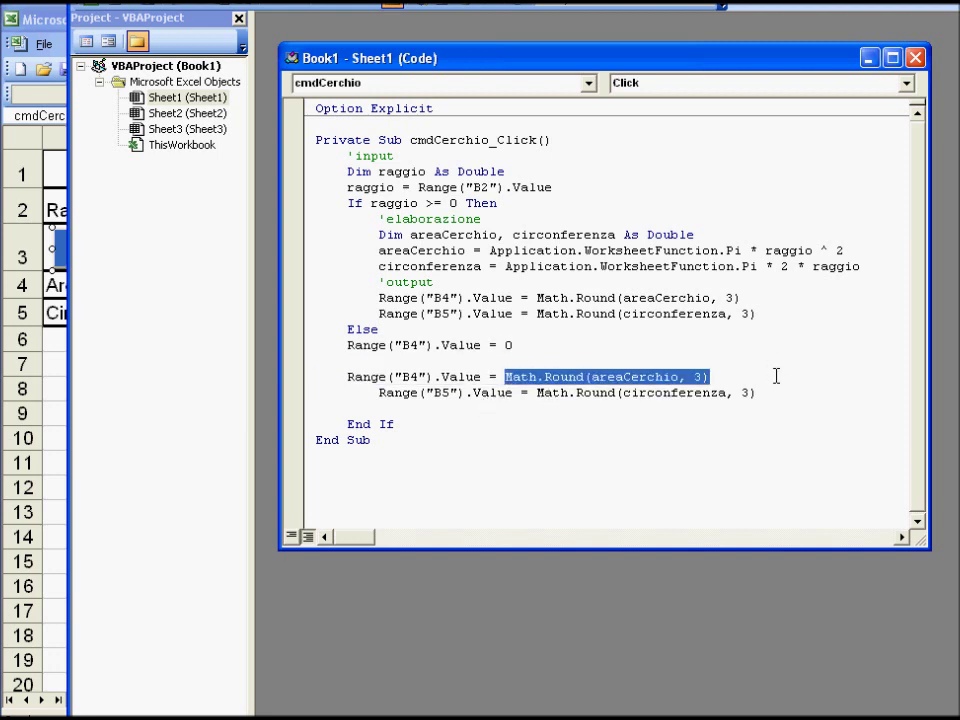
pyautogui.write('0')
pyautogui.moveTo(536, 392); pyautogui.dragTo(765, 392)
pyautogui.write('0')
# - Indent the Else lines, change the first zeroed cell to B2, and begin a msgbox("Errore - raggio non valido" call
pyautogui.click(369, 362)
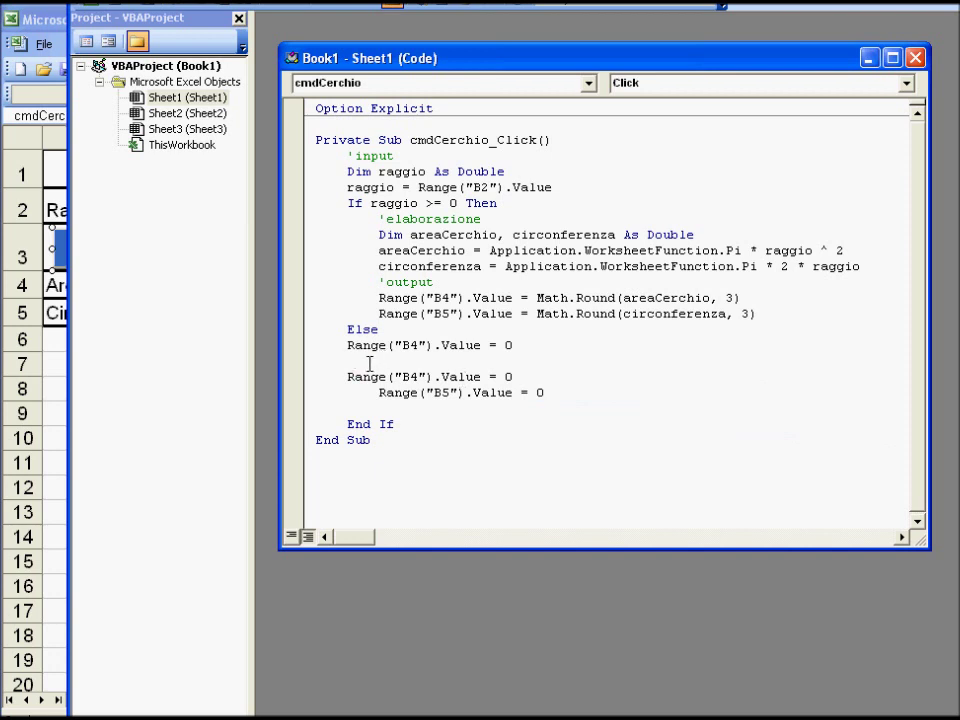
pyautogui.press('BackSpace')
pyautogui.press('Return')
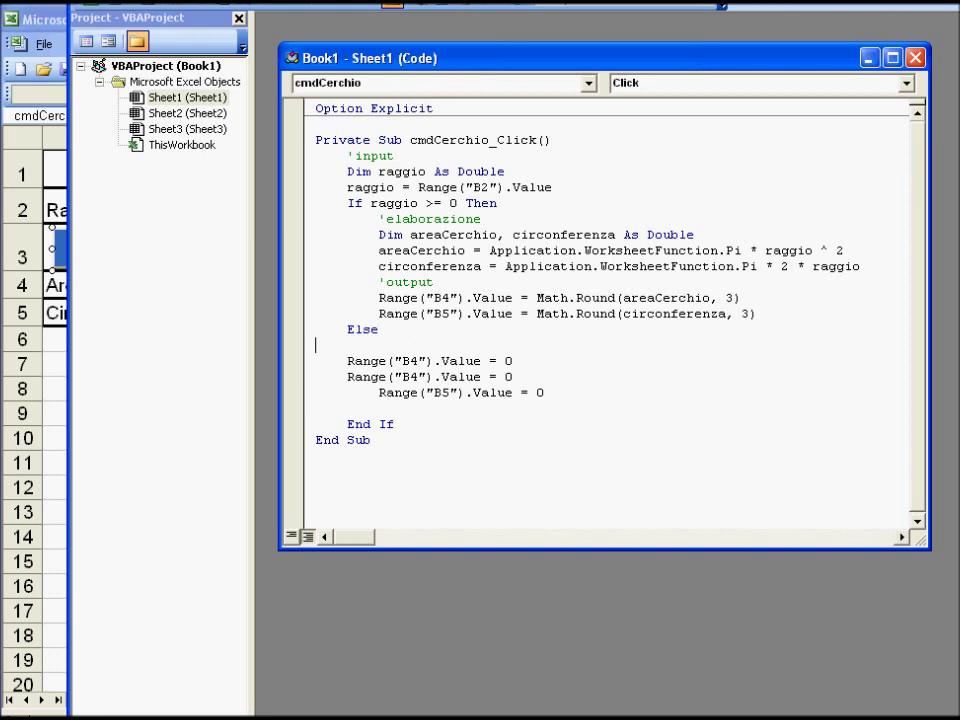
pyautogui.press('Tab')
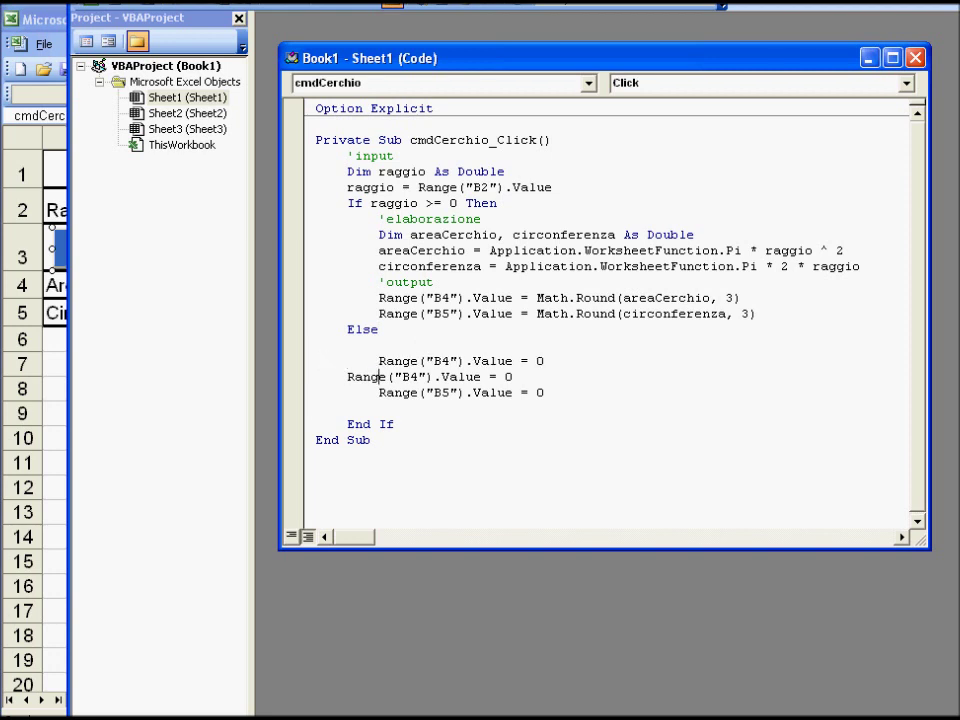
pyautogui.press('Tab')
pyautogui.press('Down')
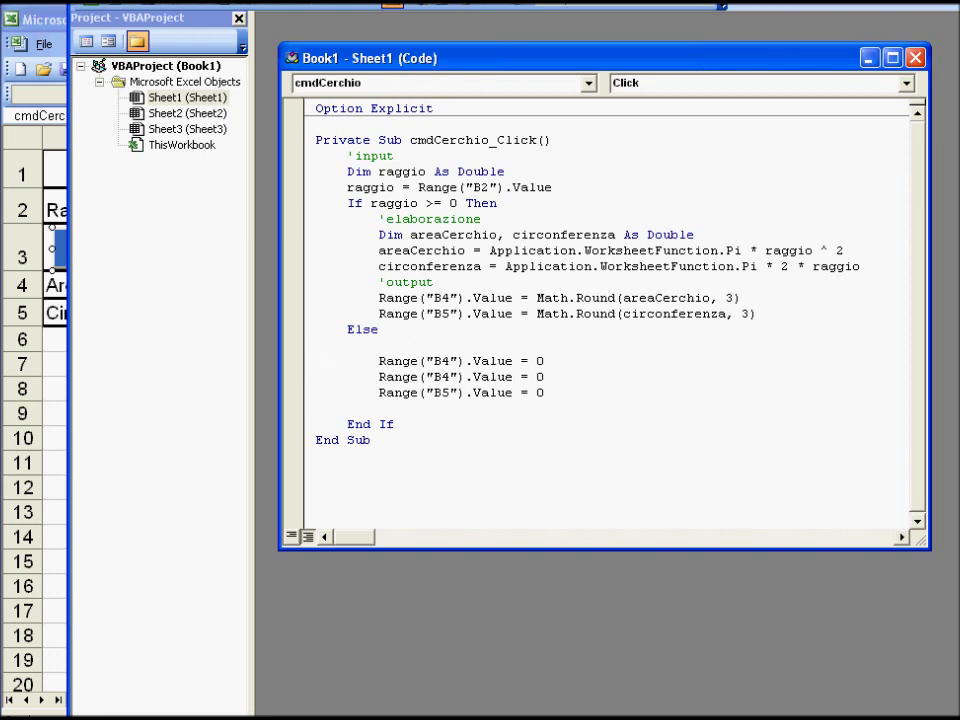
pyautogui.press('BackSpace')
pyautogui.write('2')
pyautogui.write('msgbox(')
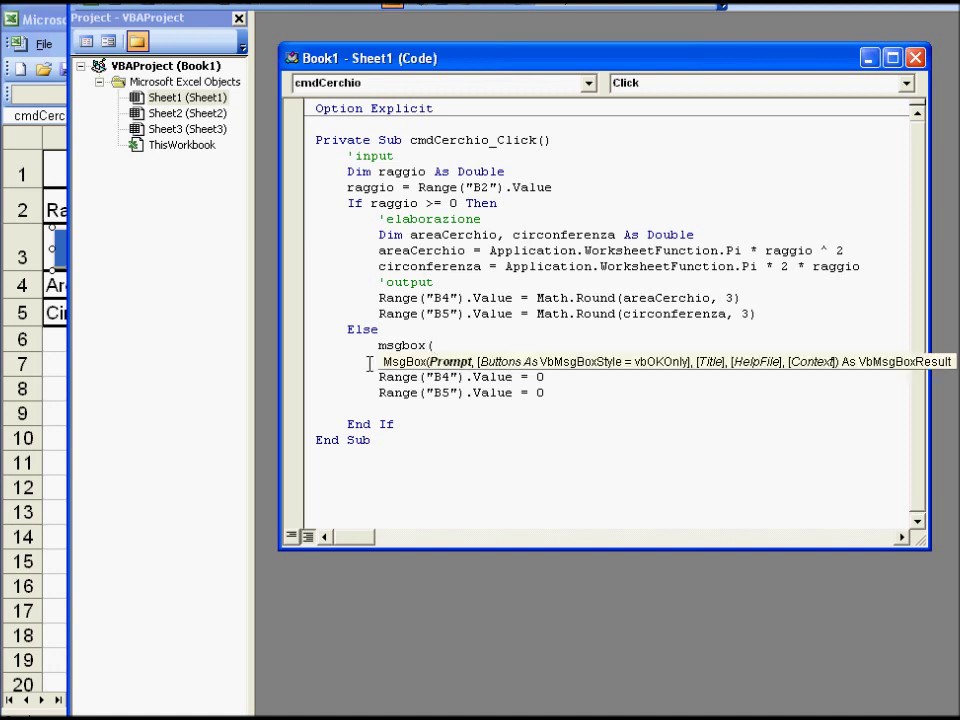
pyautogui.write('"')
pyautogui.write('Errore')
pyautogui.write(' - raggio non valido')
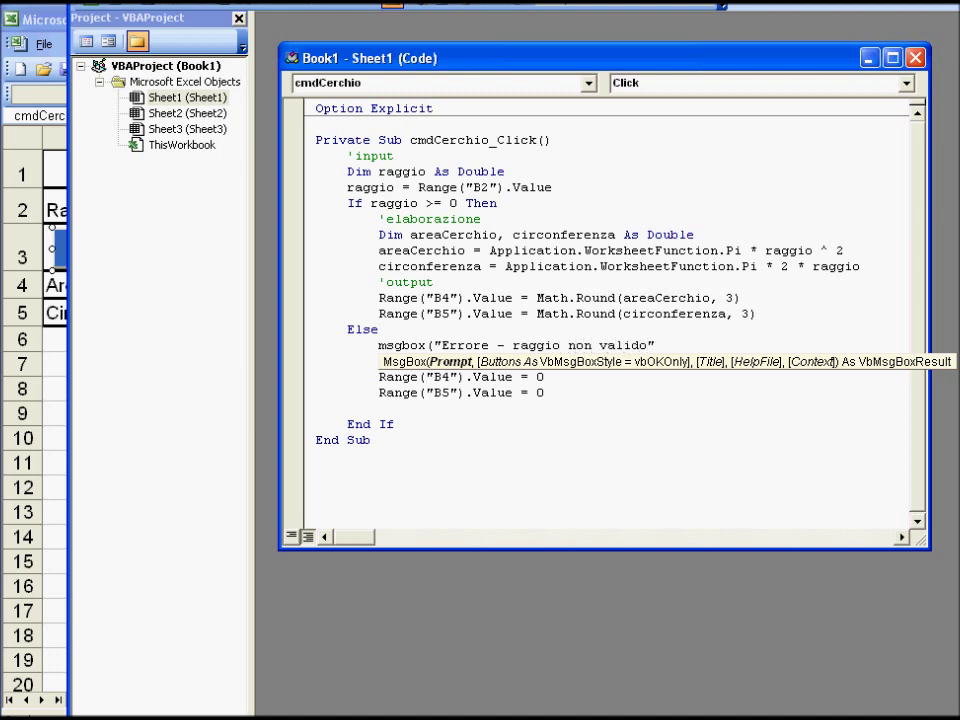
pyautogui.write(',')
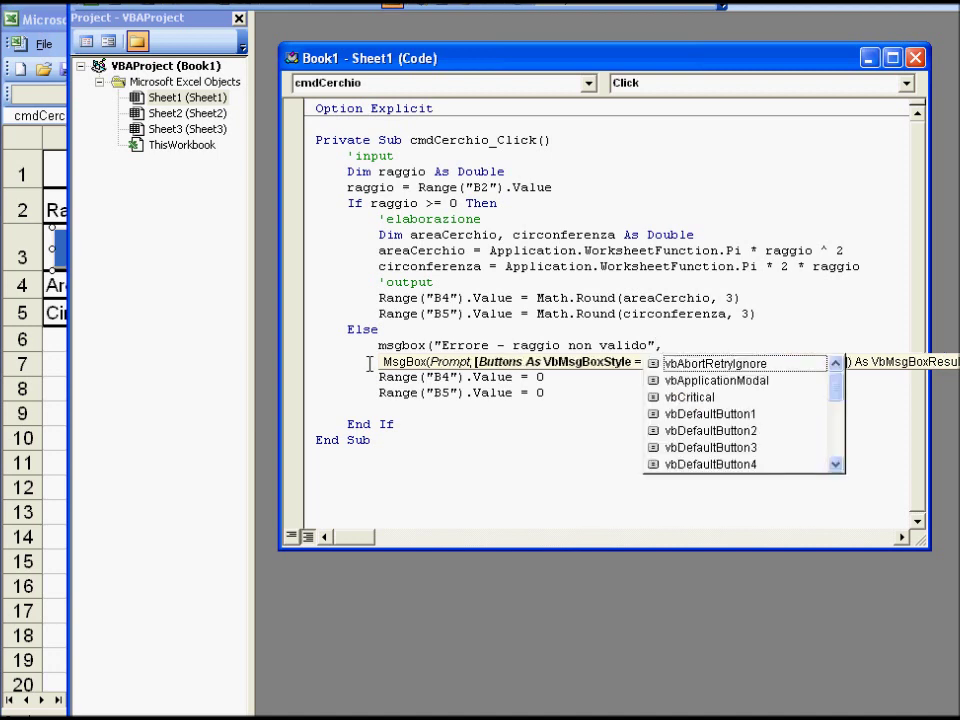
# - Add vbCritical as the MsgBox style and close the call, then dismiss the compile error
pyautogui.press('Down')
pyautogui.press('Down')
pyautogui.press('Tab')
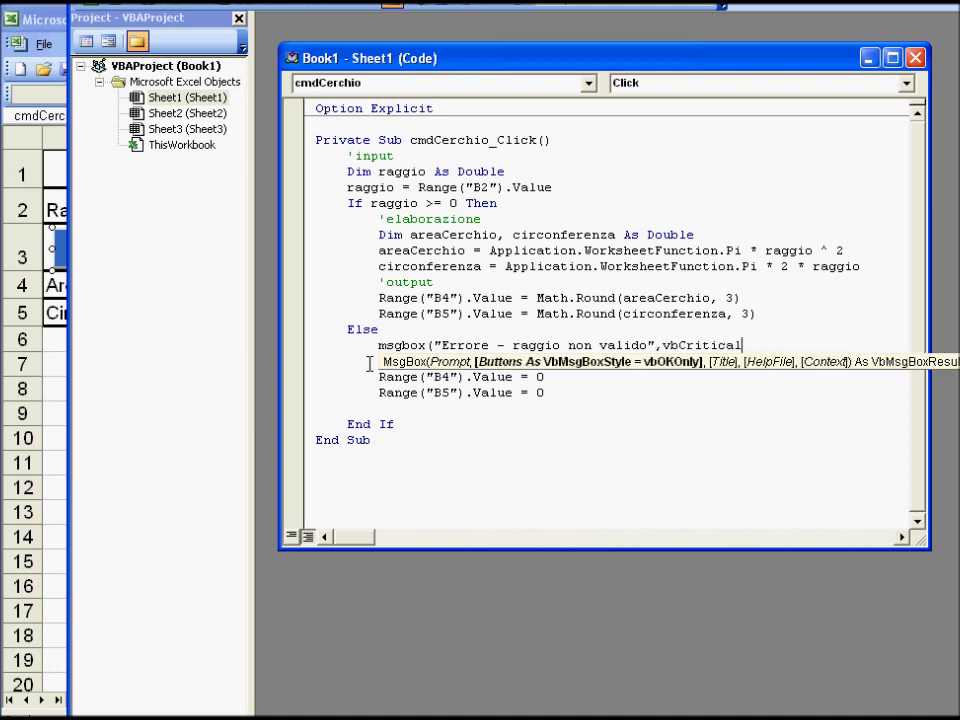
pyautogui.write(')')
pyautogui.click(372, 372)
pyautogui.press('Tab')
pyautogui.press('Tab')
pyautogui.press('Return')
# - Drop the vbCritical argument, remove the blank line above End If, and return to the worksheet with Alt+F11
pyautogui.press('BackSpace')
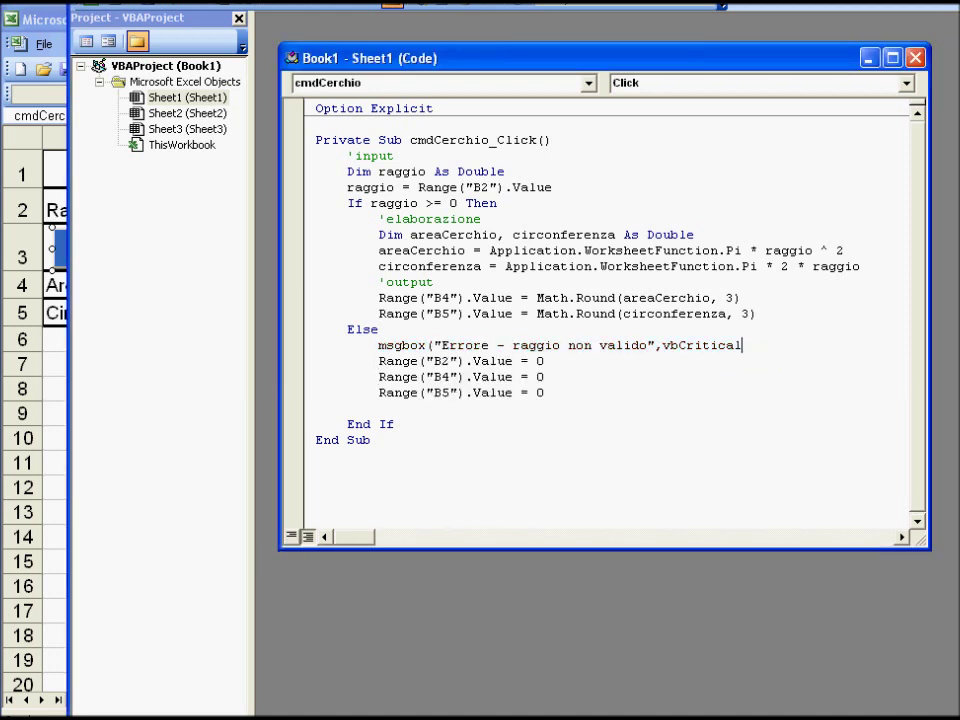
pyautogui.press('BackSpace')
pyautogui.press('BackSpace')
pyautogui.press('BackSpace')
pyautogui.press('BackSpace')
pyautogui.press('BackSpace')
pyautogui.press('BackSpace')
pyautogui.click(545, 361)
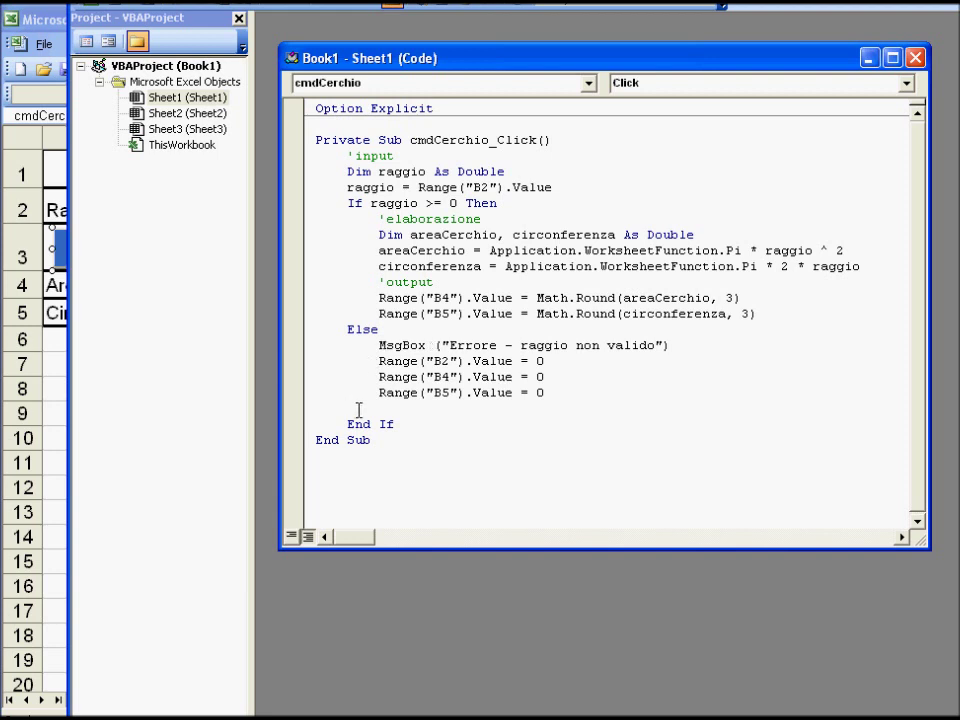
pyautogui.press('Delete')
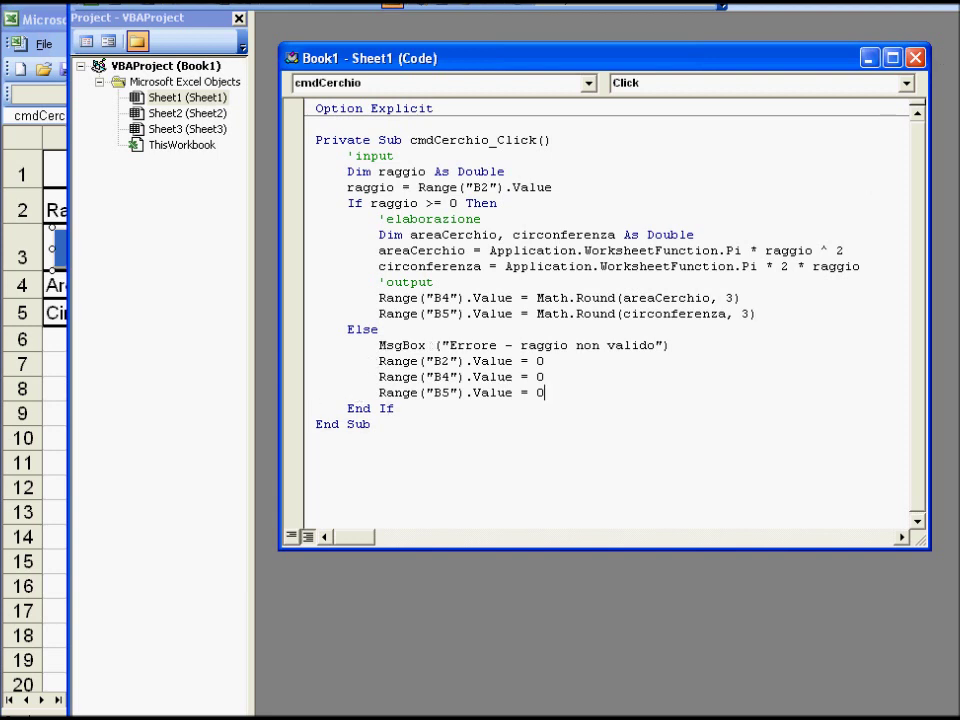
pyautogui.hotkey('alt', 'F11')
# - Test calcola with Raggio -6: acknowledge the error message, cells reset to 0, then reopen the button's code
pyautogui.click(772, 270)
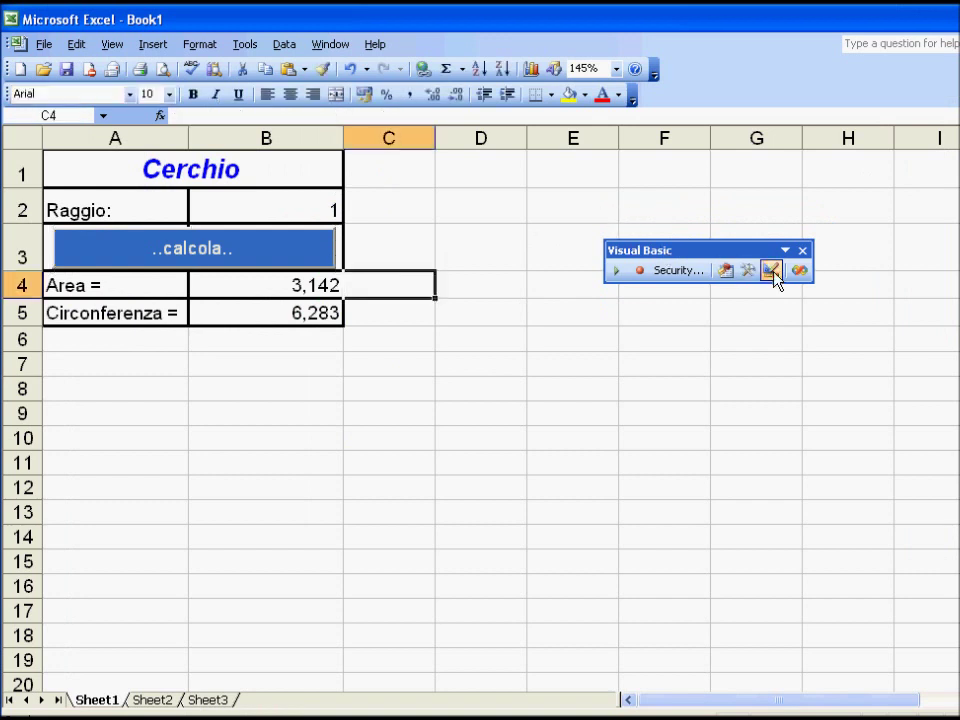
pyautogui.click(420, 305)
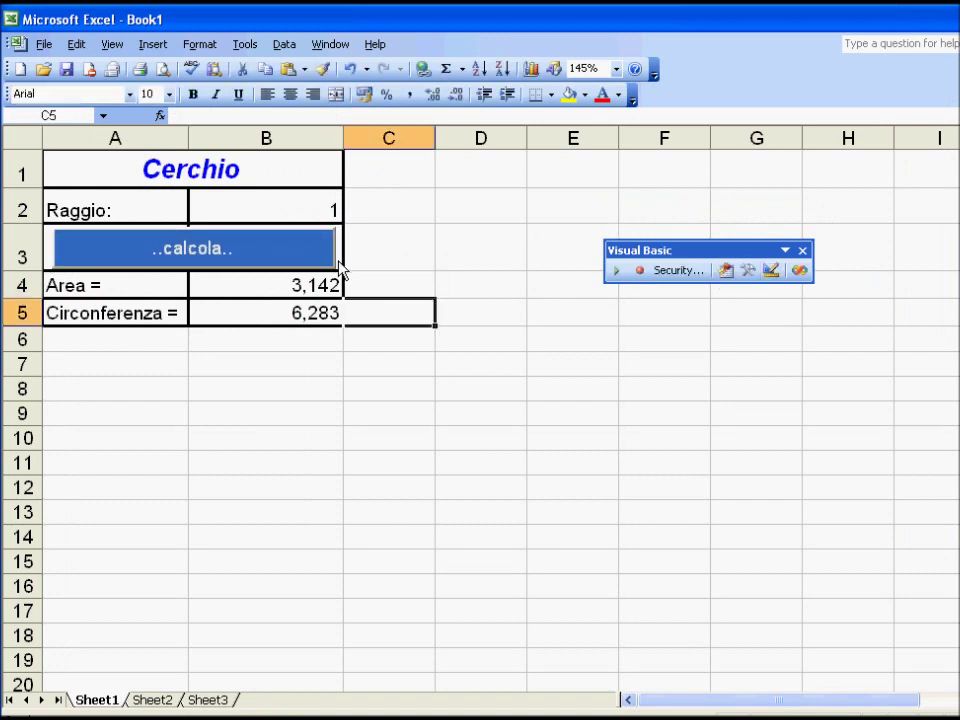
pyautogui.click(268, 196)
pyautogui.write('-')
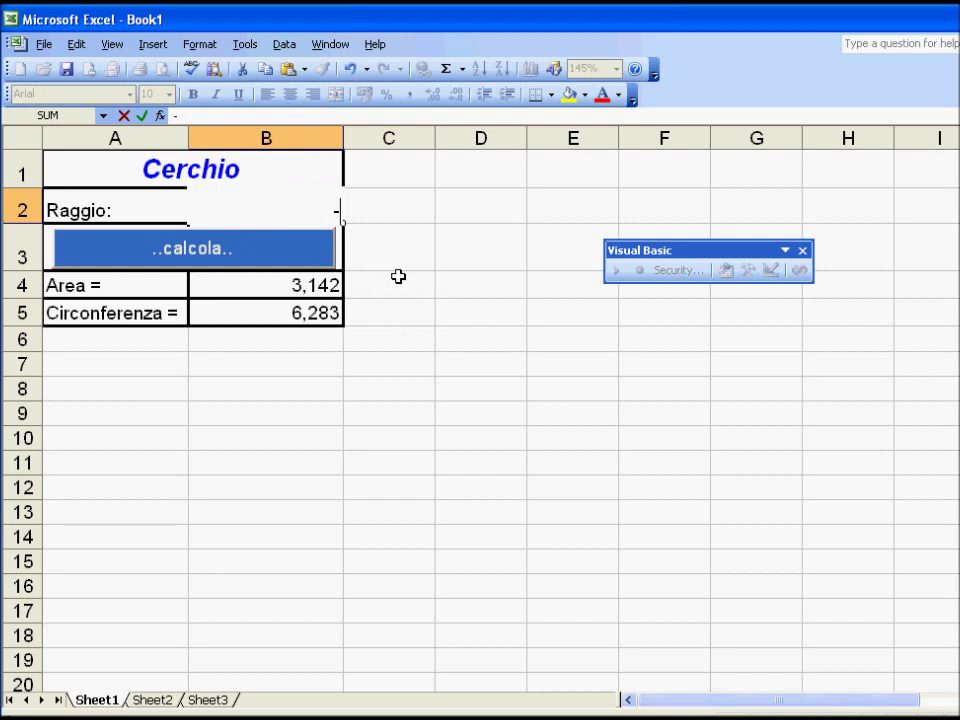
pyautogui.write('6')
pyautogui.click(427, 285)
pyautogui.click(315, 255)
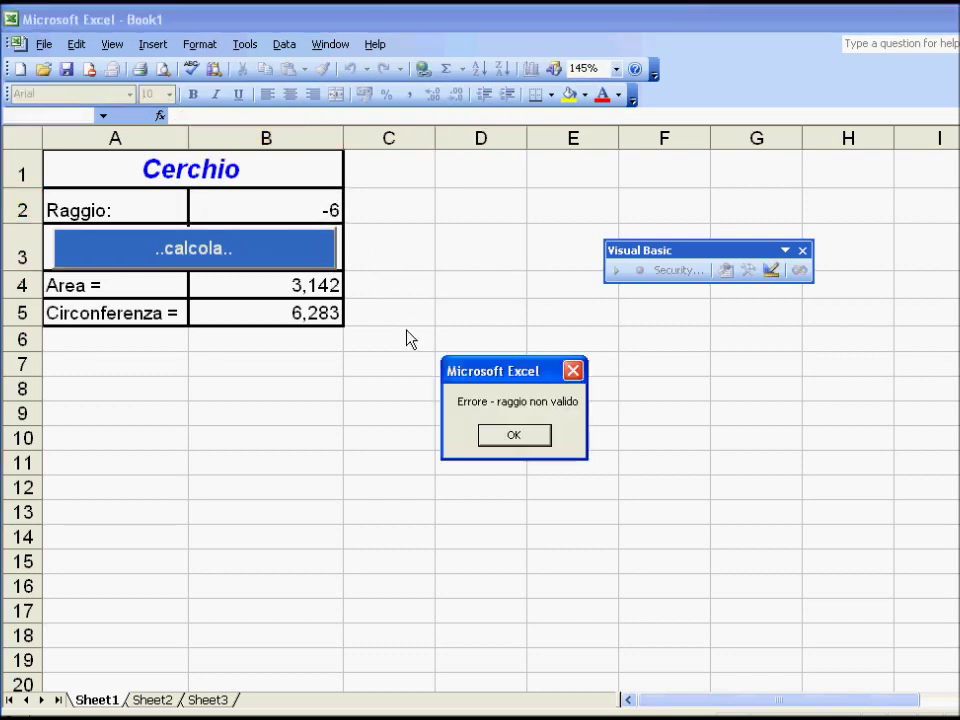
pyautogui.click(500, 437)
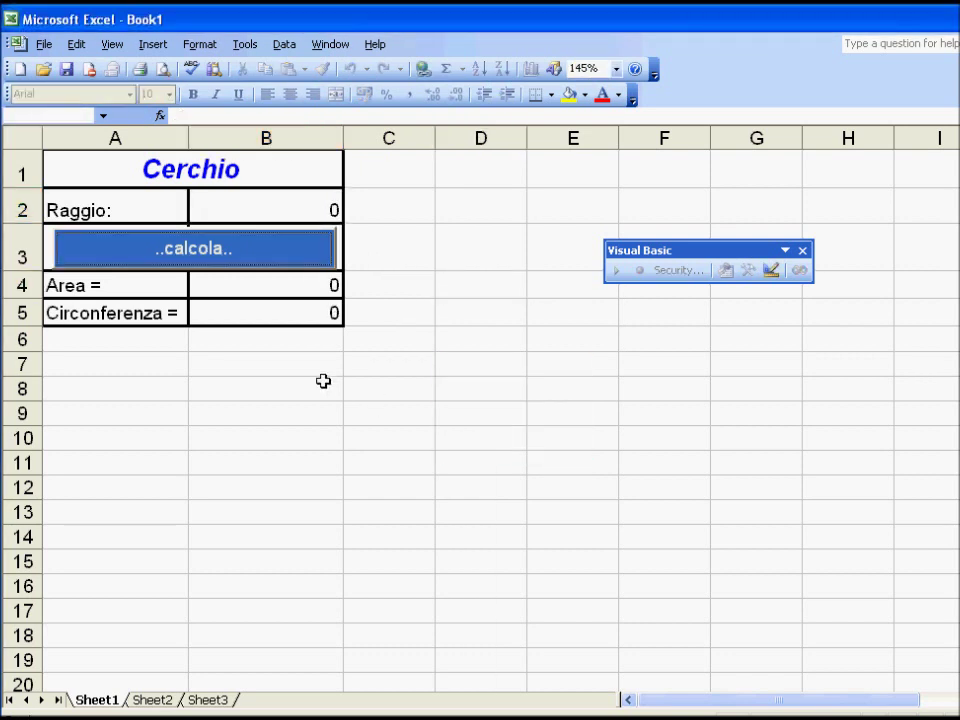
pyautogui.click(773, 272)
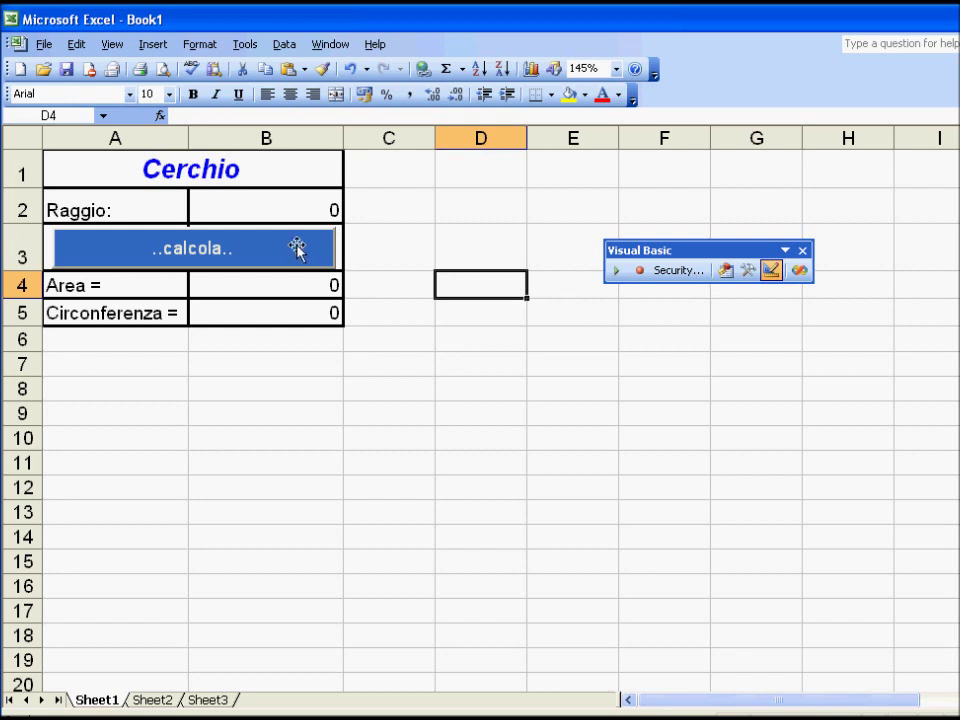
pyautogui.doubleClick(296, 246)
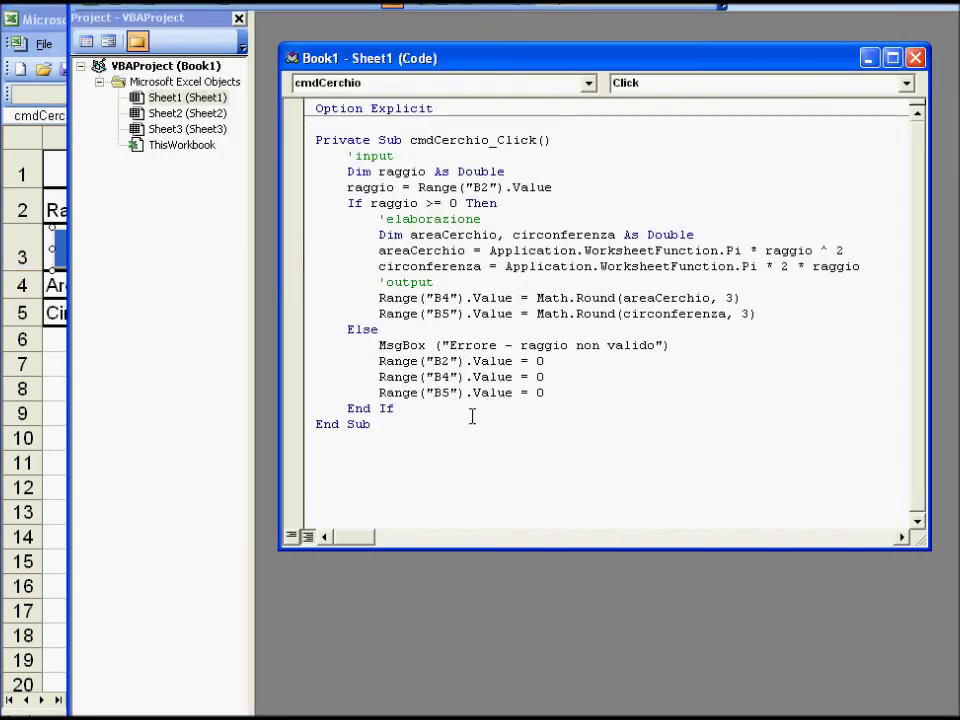